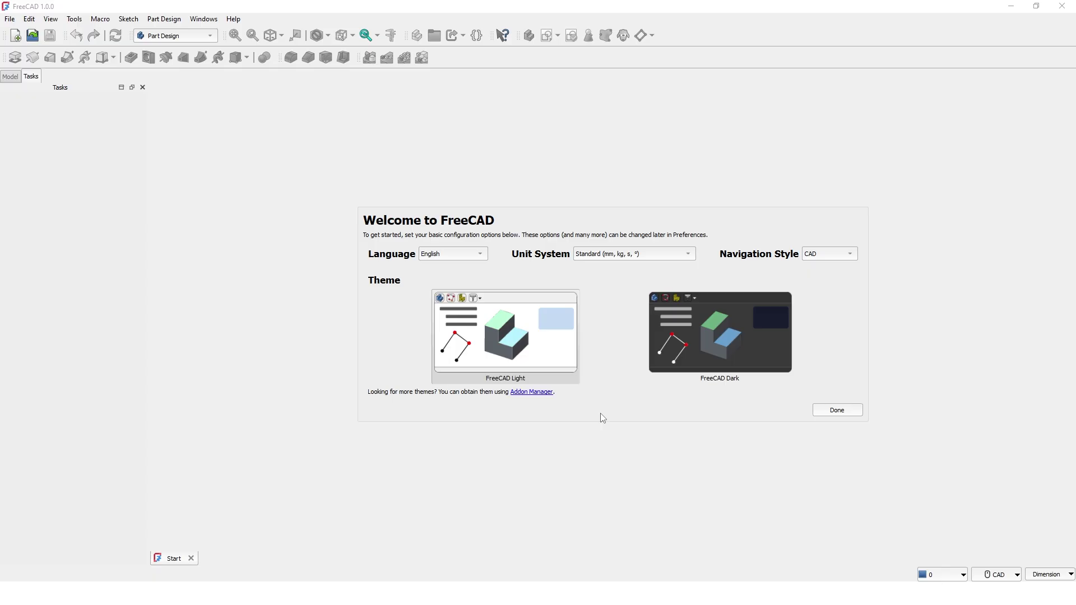
- Keep the welcome settings at English, Standard (mm, kg, s, °) units and CAD navigation
{"action": "left_click", "coordinate": [472, 257]}
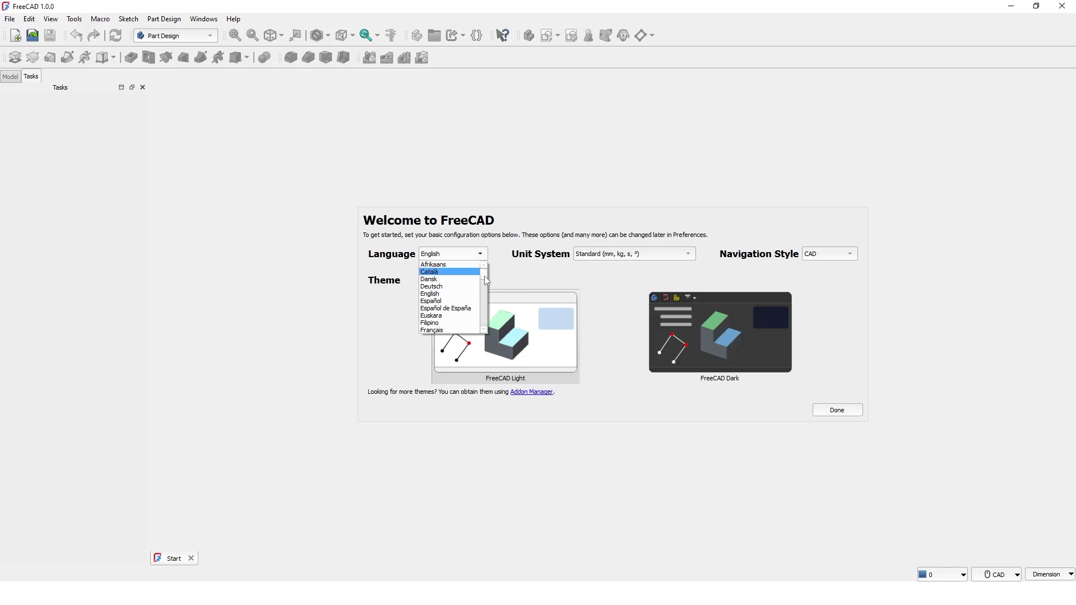
{"action": "mouse_move", "coordinate": [485, 279]}
{"action": "left_mouse_down"}
{"action": "mouse_move", "coordinate": [484, 322]}
{"action": "mouse_move", "coordinate": [486, 276]}
{"action": "left_mouse_up"}
{"action": "left_click", "coordinate": [507, 249]}
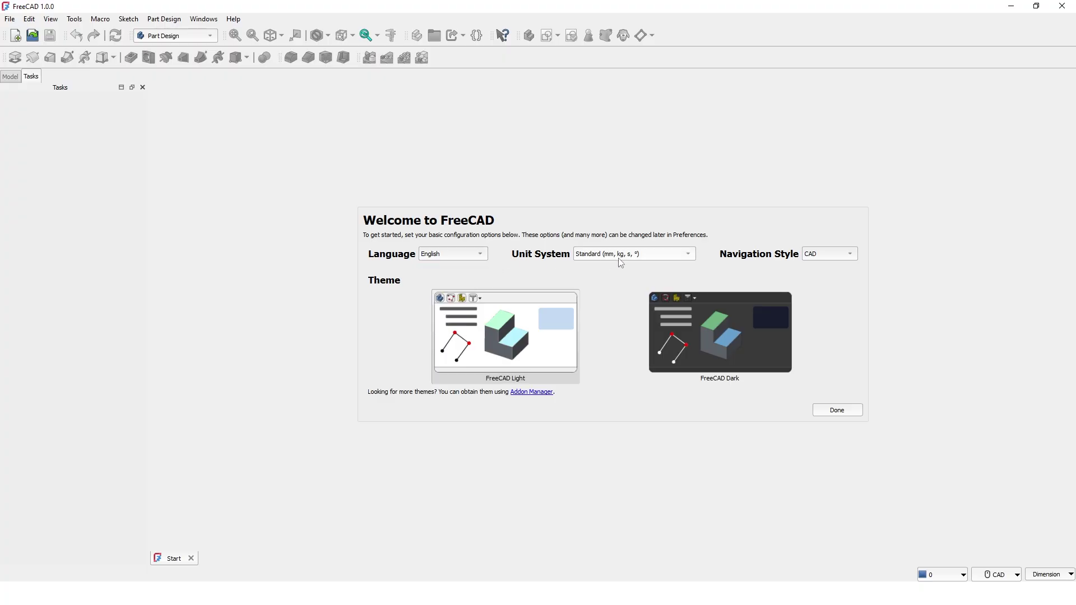
{"action": "left_click", "coordinate": [689, 255]}
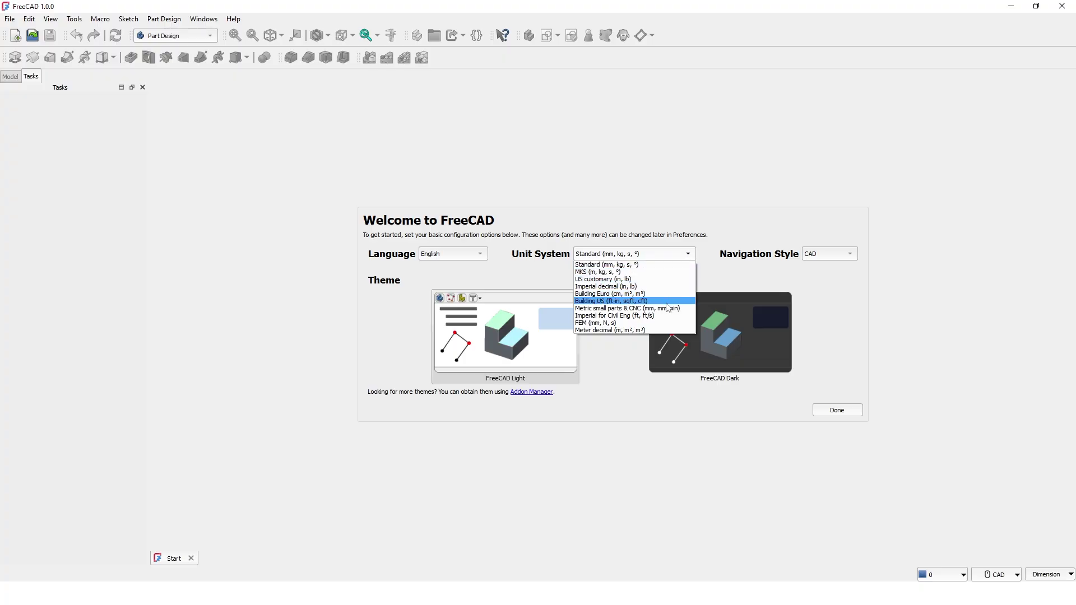
{"action": "left_click", "coordinate": [674, 257]}
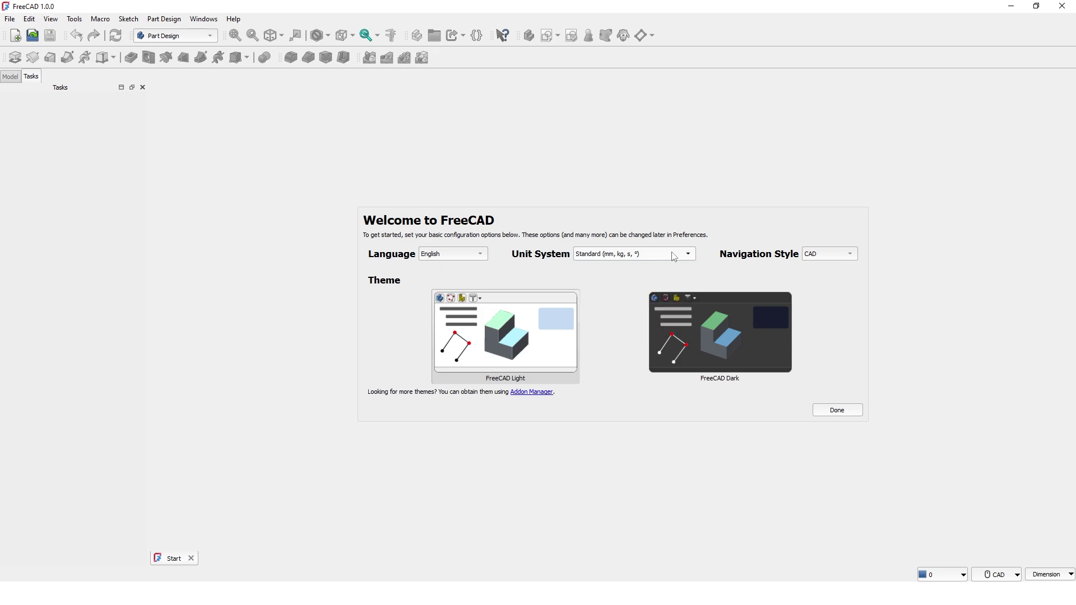
{"action": "left_click", "coordinate": [848, 259]}
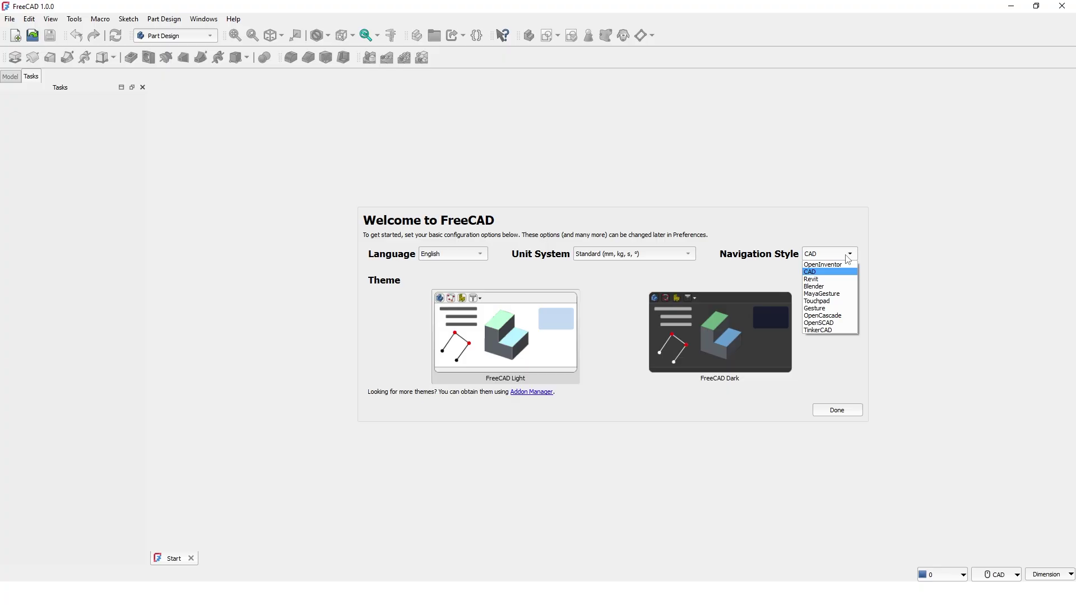
{"action": "left_click", "coordinate": [849, 261]}
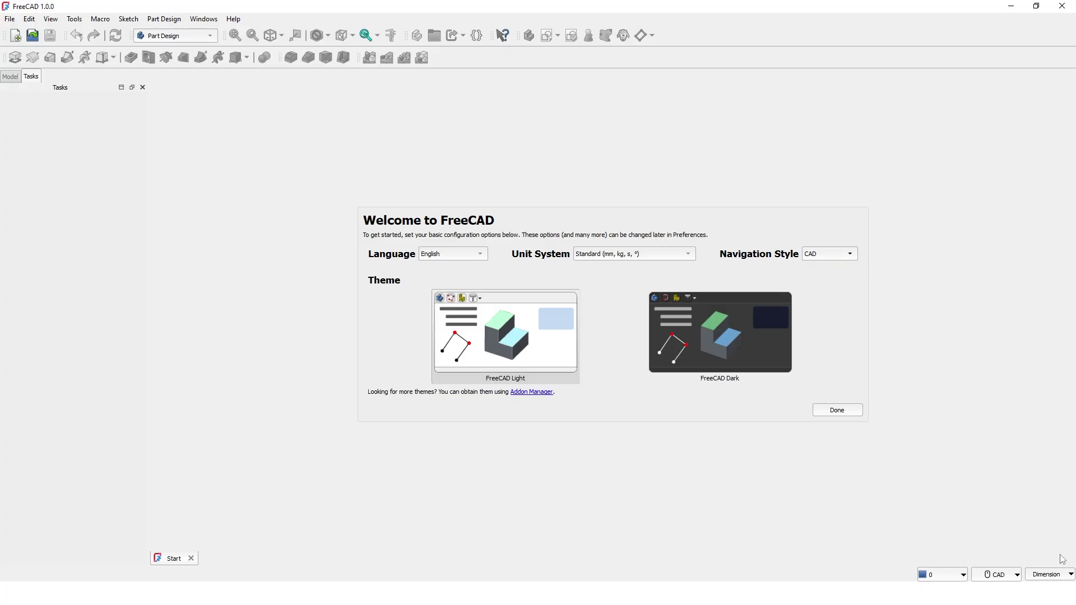
{"action": "left_click", "coordinate": [1054, 575]}
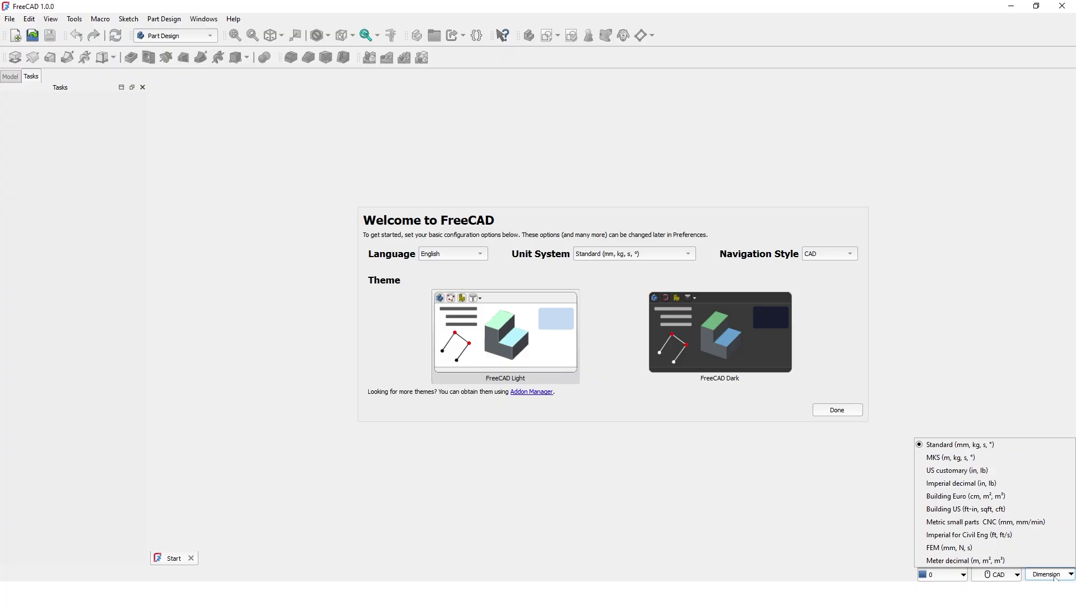
{"action": "left_click", "coordinate": [1055, 575]}
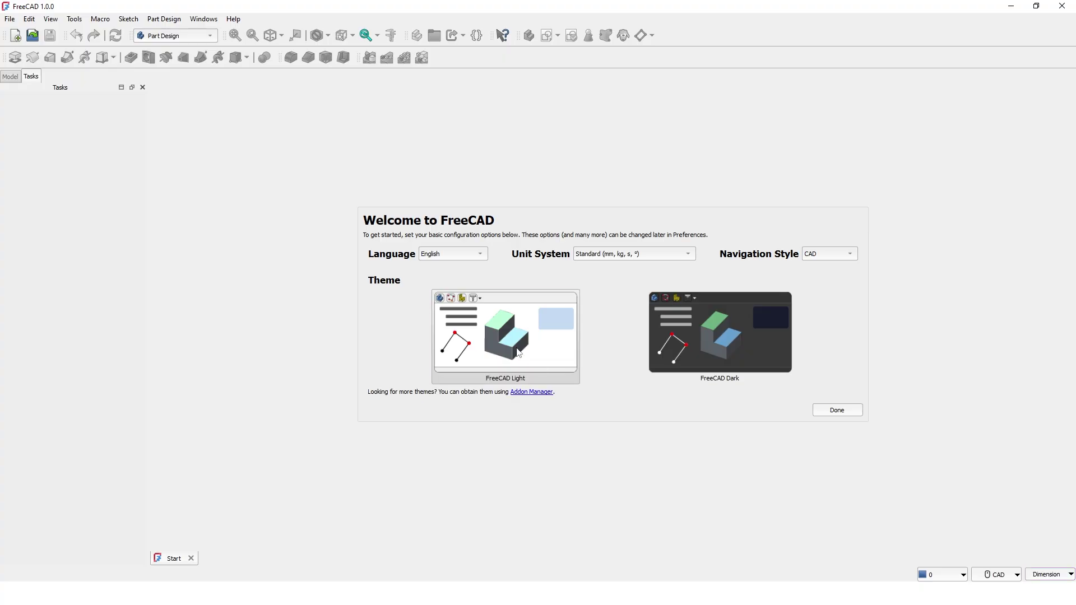
- Finish the welcome setup and create the empty Unnamed document from the Start page
{"action": "left_click", "coordinate": [832, 415]}
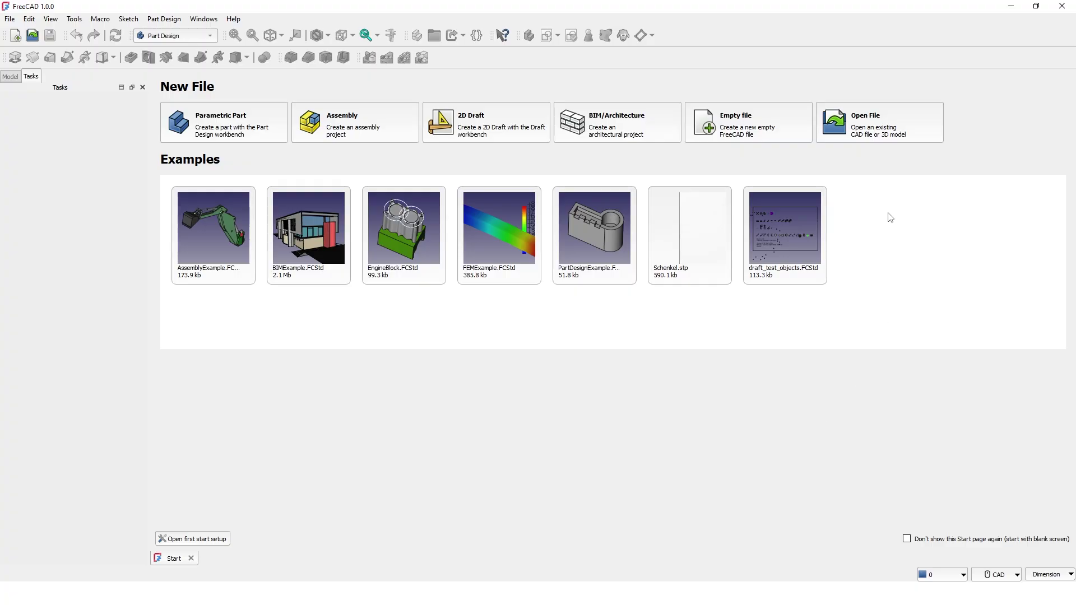
{"action": "left_click", "coordinate": [736, 134]}
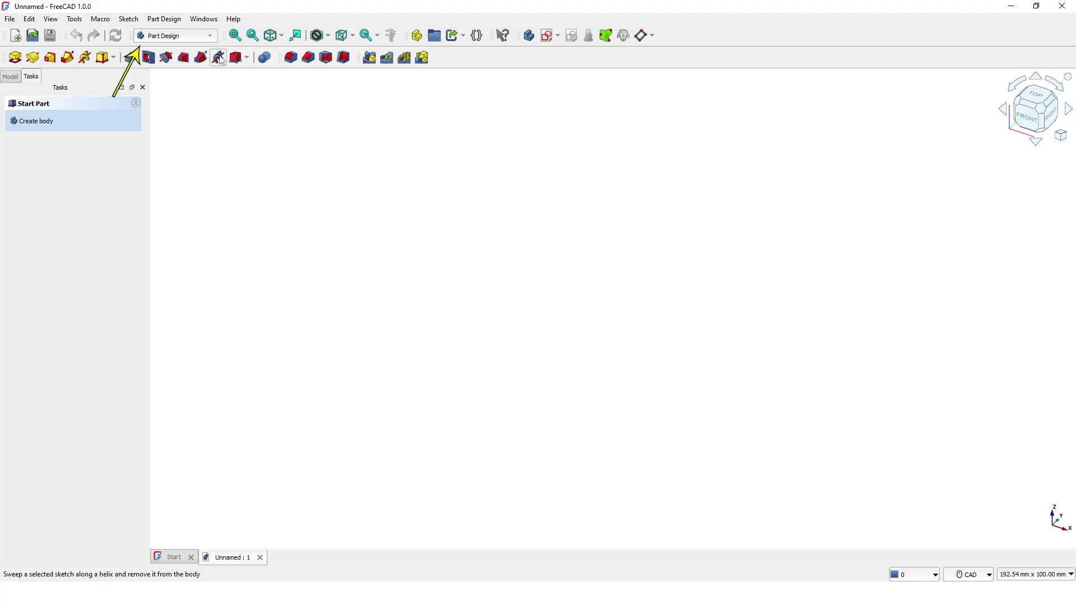
- Switch the workbench from Part Design to Part, then to Sketcher
{"action": "left_click", "coordinate": [212, 37]}
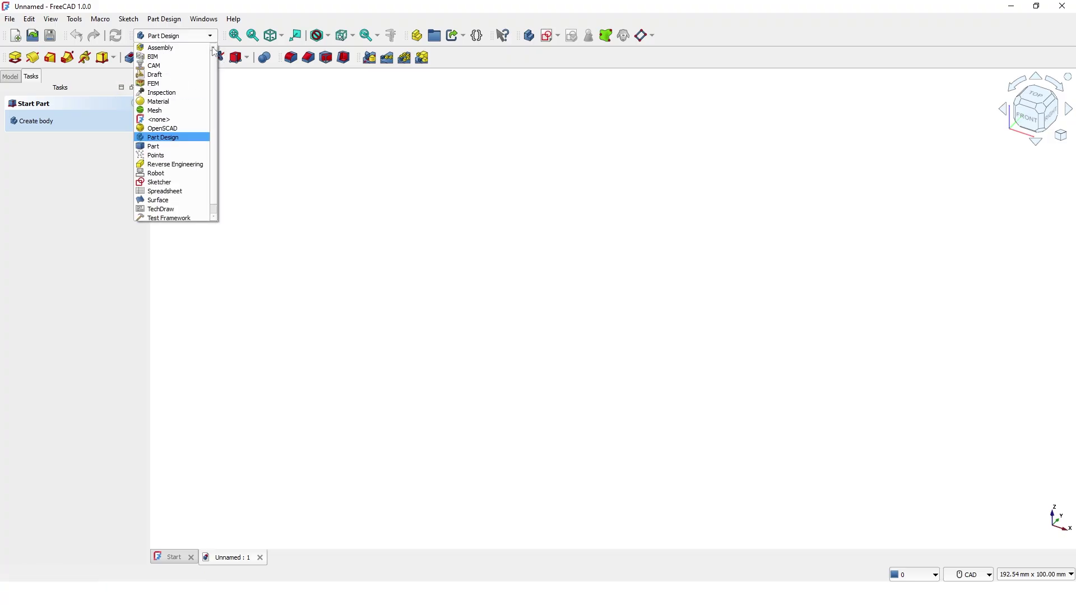
{"action": "scroll", "coordinate": [213, 84], "scroll_direction": "down", "scroll_amount": 1}
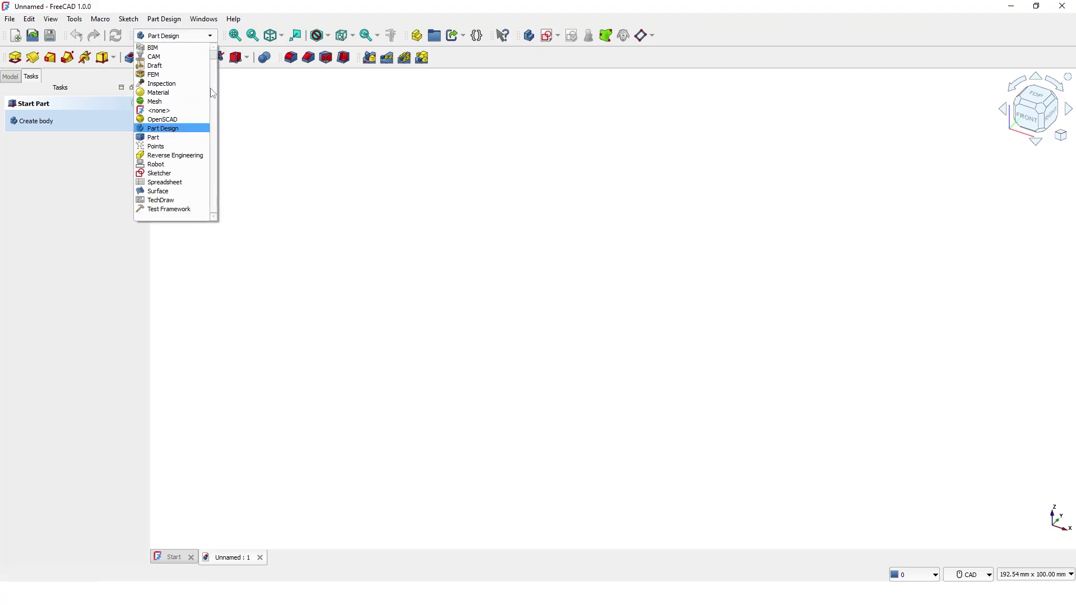
{"action": "scroll", "coordinate": [211, 79], "scroll_direction": "up", "scroll_amount": 1}
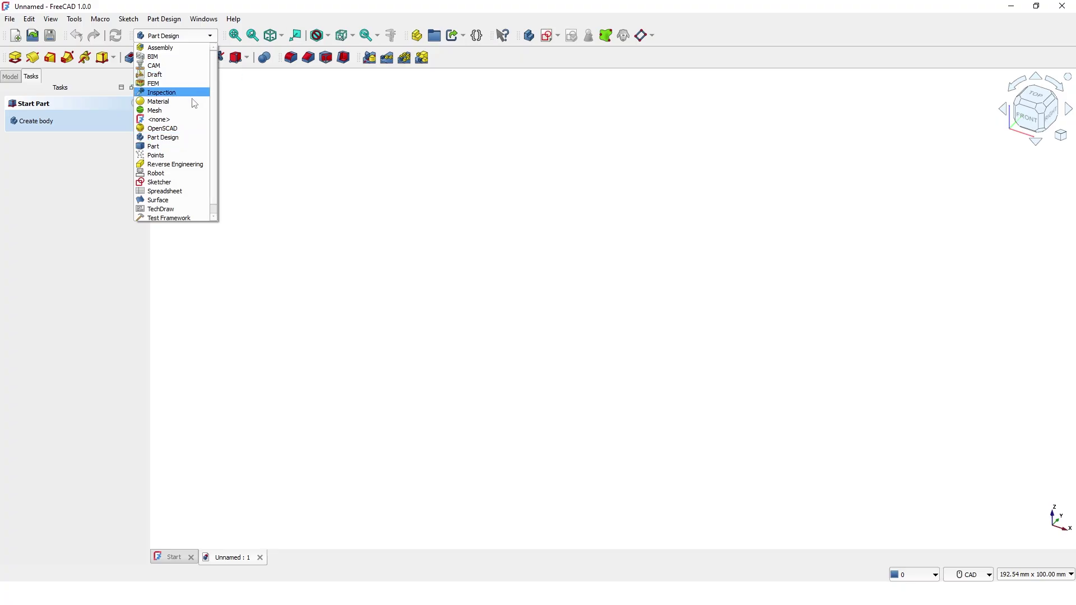
{"action": "left_click", "coordinate": [179, 146]}
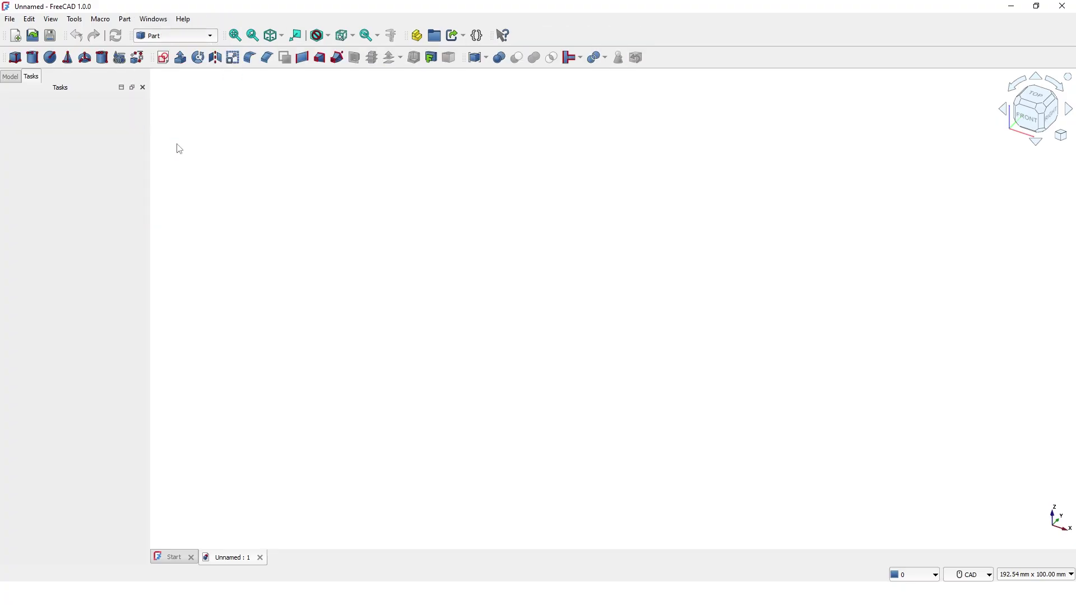
{"action": "left_click", "coordinate": [214, 36]}
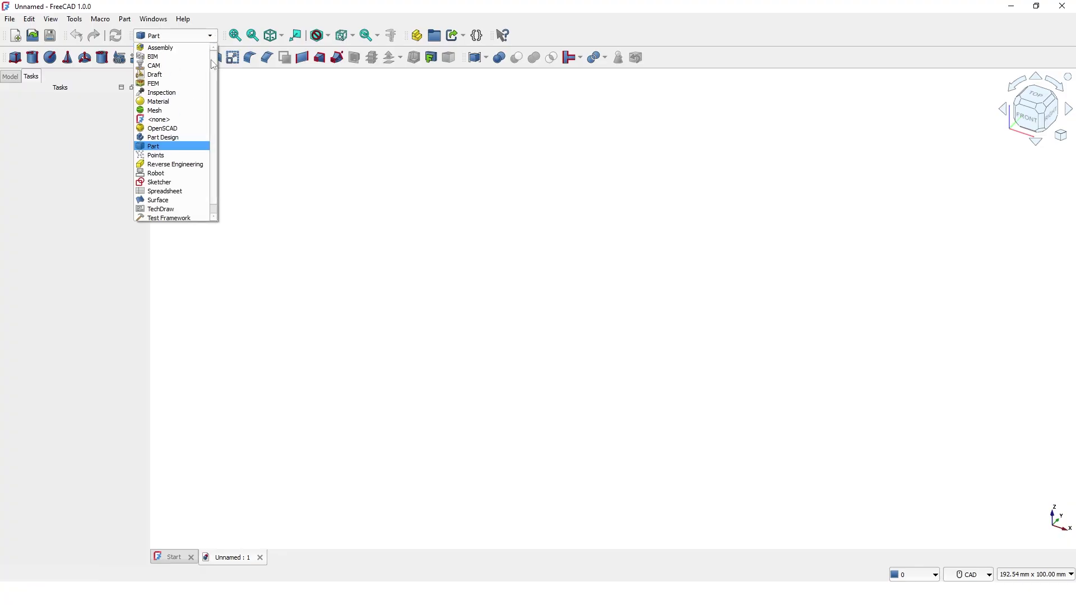
{"action": "left_click", "coordinate": [179, 182]}
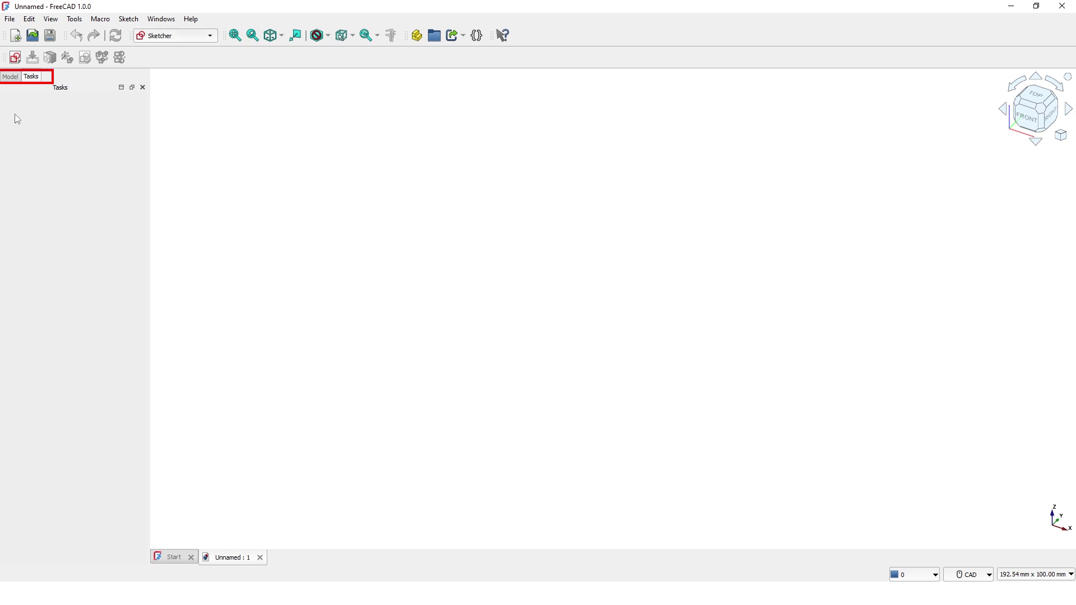
- Open the SAMPLE part file and inspect its document properties
{"action": "left_click", "coordinate": [9, 76]}
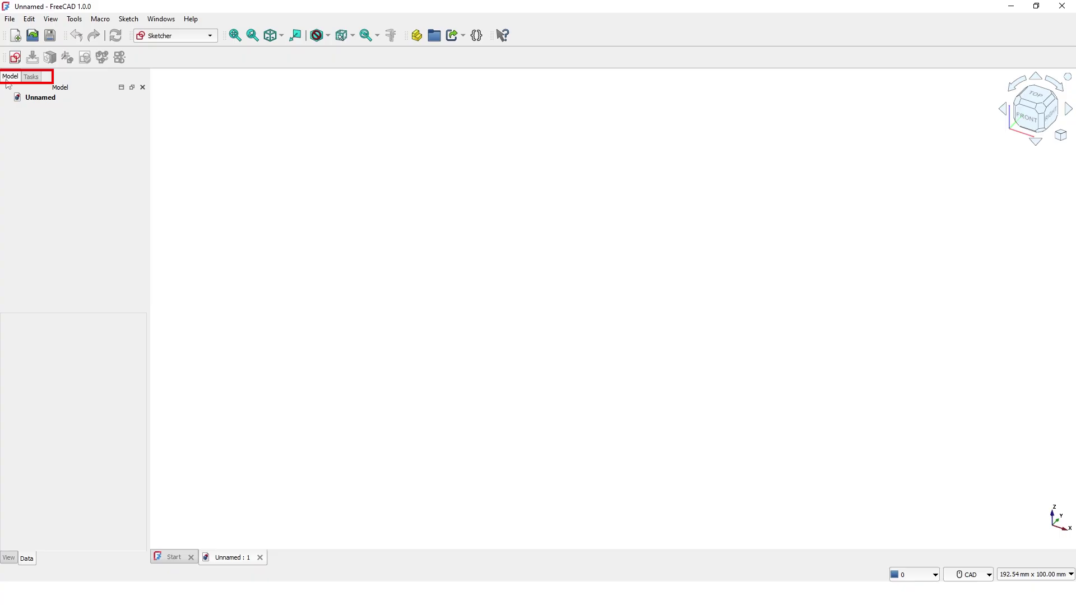
{"action": "left_click", "coordinate": [31, 79]}
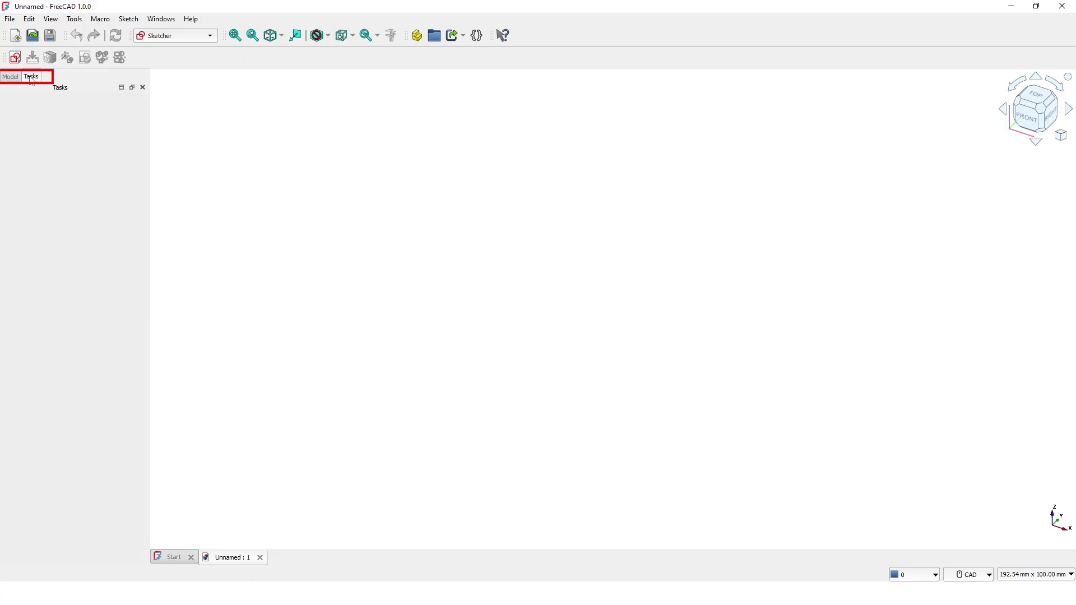
{"action": "left_click", "coordinate": [32, 36]}
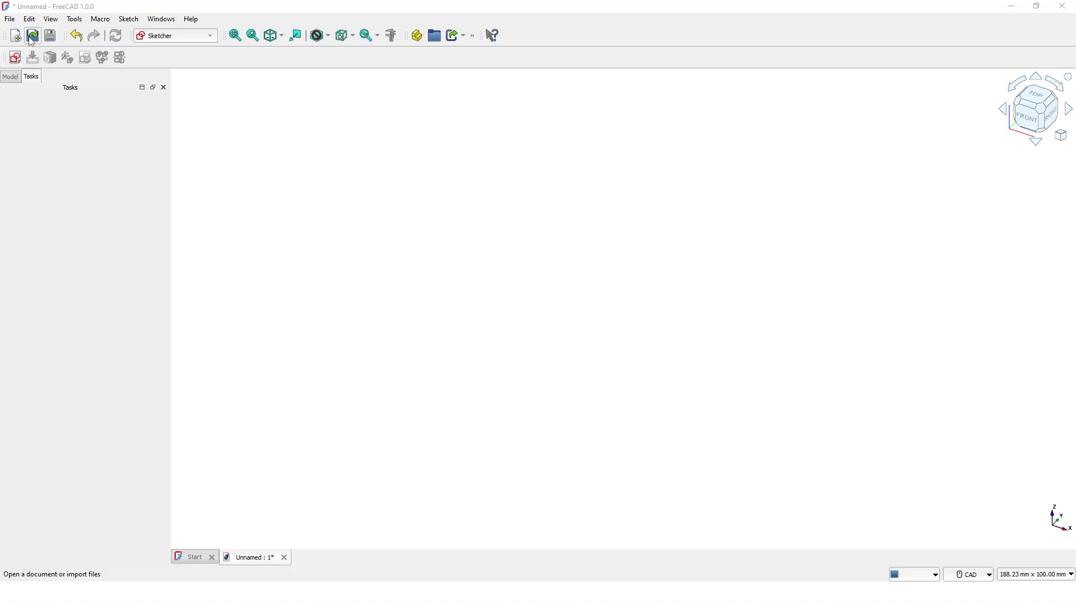
{"action": "double_click", "coordinate": [194, 89]}
{"action": "left_click", "coordinate": [39, 97]}
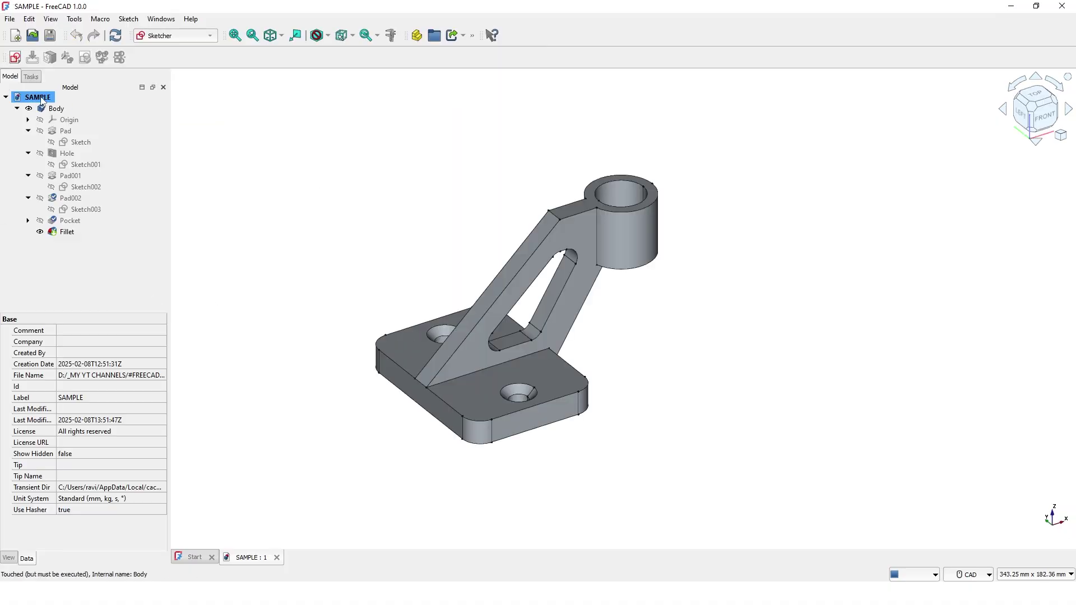
- Step through Pad, Hole, Pad001, Pad002, Pocket and Fillet, then clear the selection
{"action": "left_click", "coordinate": [62, 131]}
{"action": "left_click", "coordinate": [39, 131]}
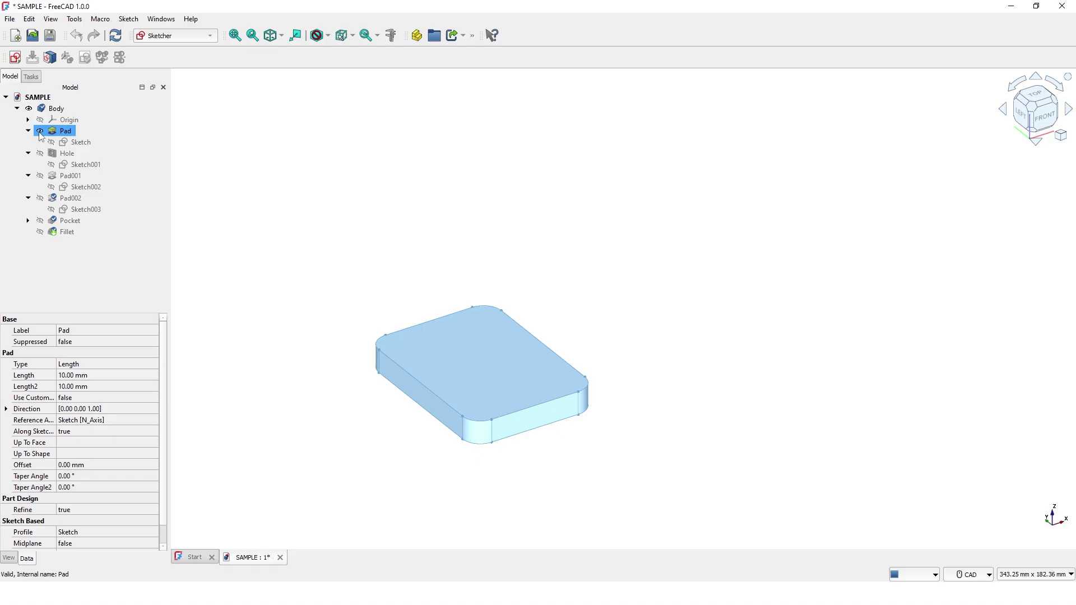
{"action": "left_click", "coordinate": [40, 154]}
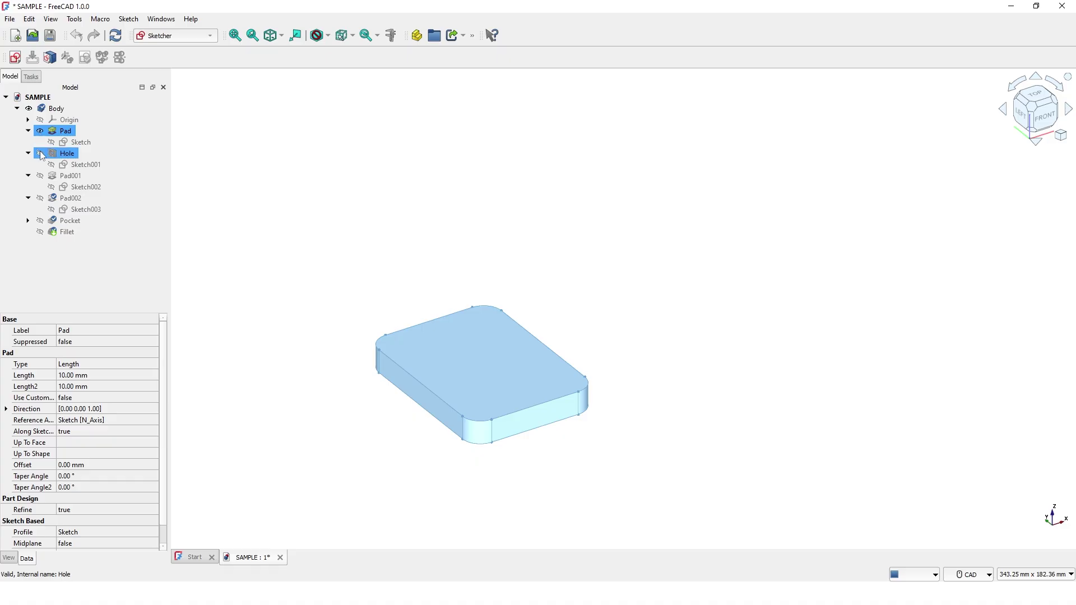
{"action": "left_click", "coordinate": [41, 176]}
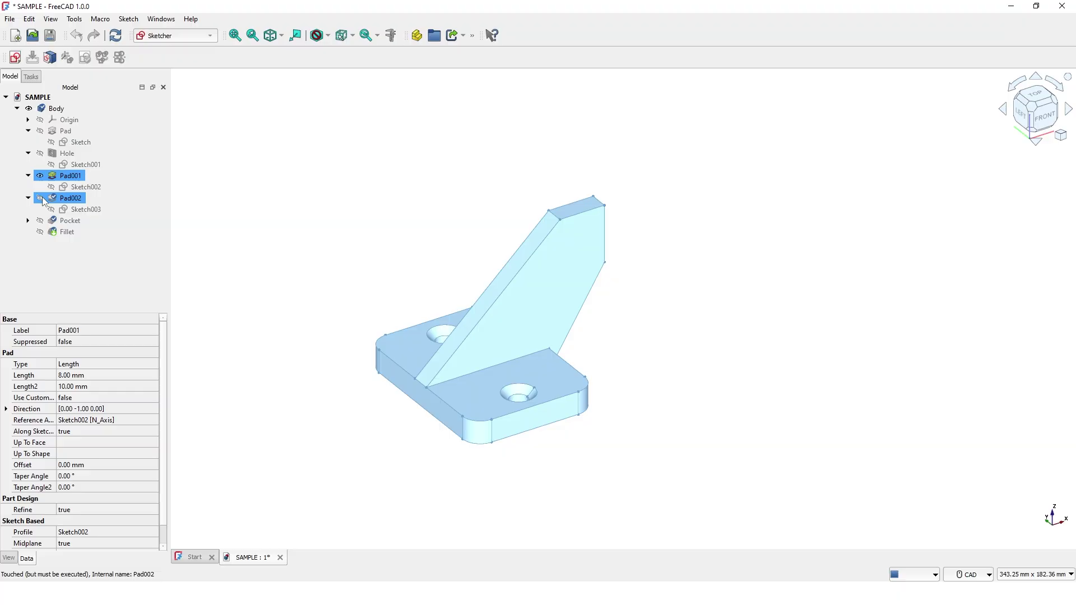
{"action": "left_click", "coordinate": [41, 199]}
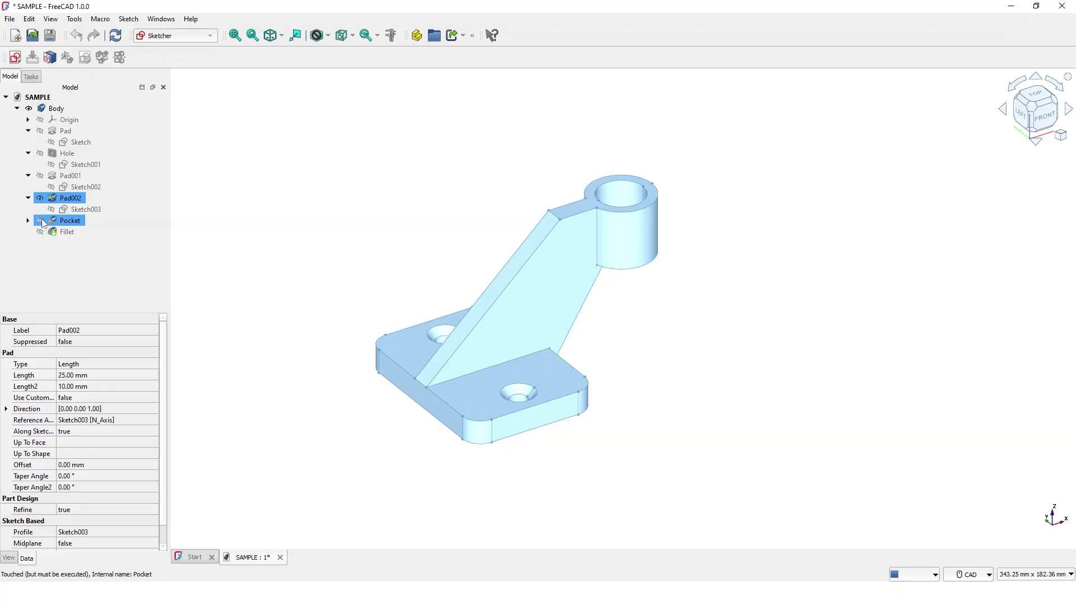
{"action": "left_click", "coordinate": [42, 220]}
{"action": "left_click", "coordinate": [40, 231]}
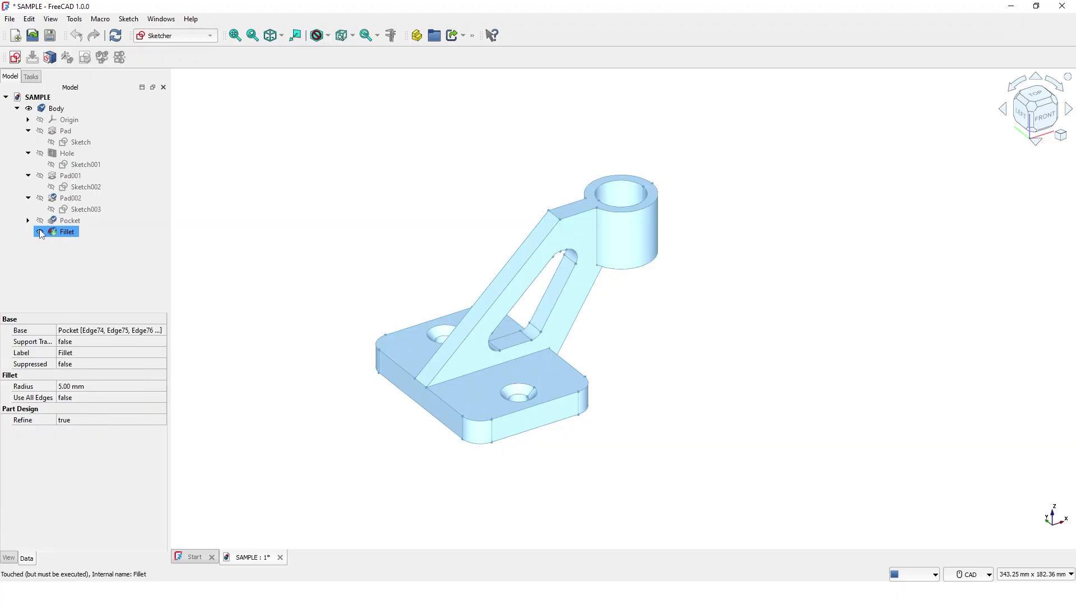
{"action": "left_click", "coordinate": [110, 270]}
- Start a new sketch in SAMPLE and draw a rectangle
{"action": "left_click", "coordinate": [35, 80]}
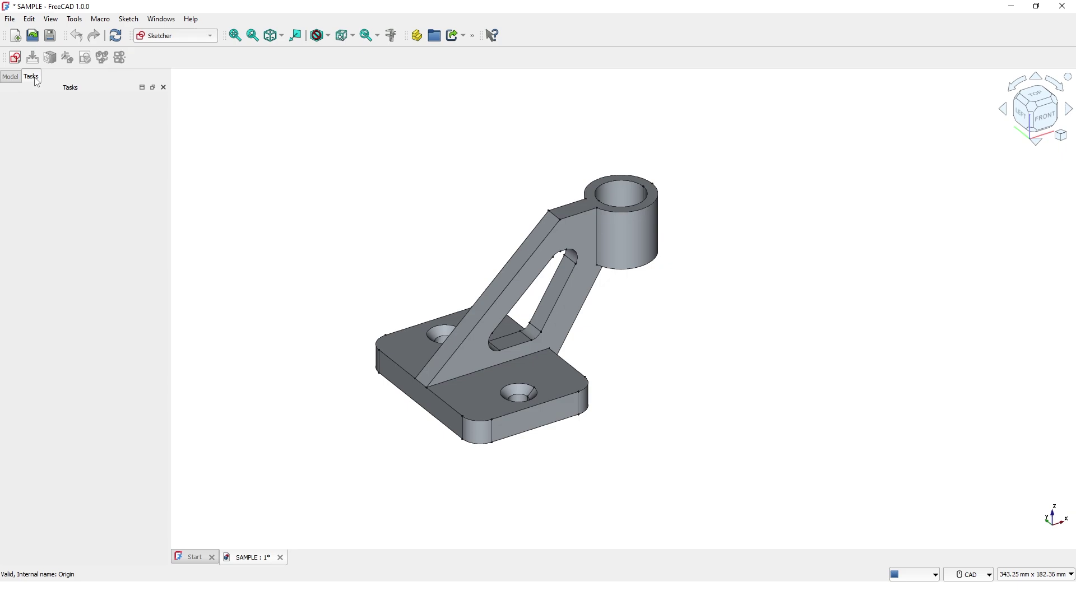
{"action": "left_click", "coordinate": [16, 57]}
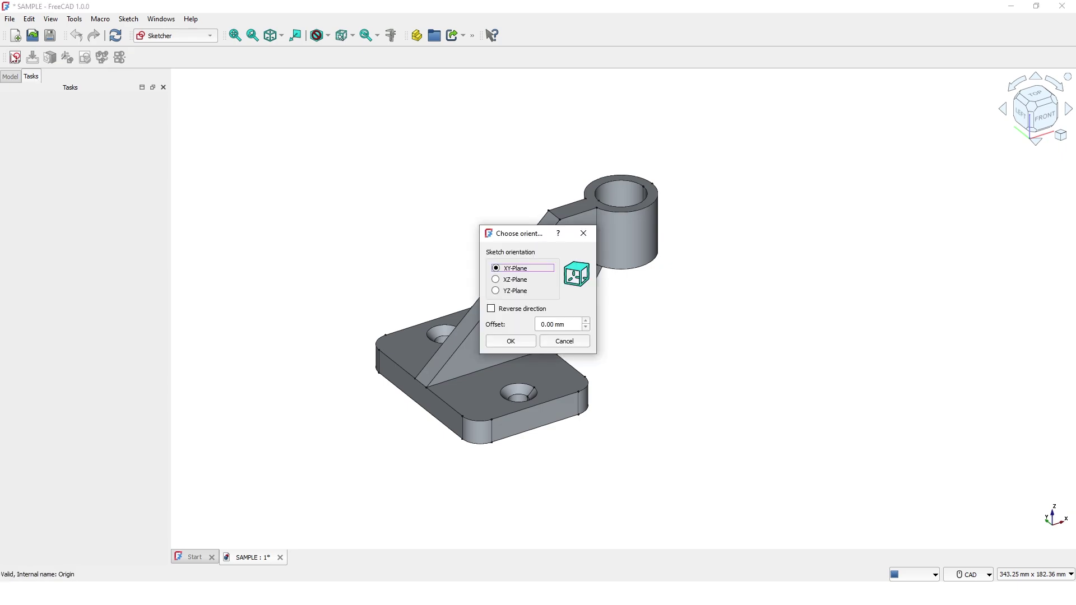
{"action": "left_click", "coordinate": [519, 339]}
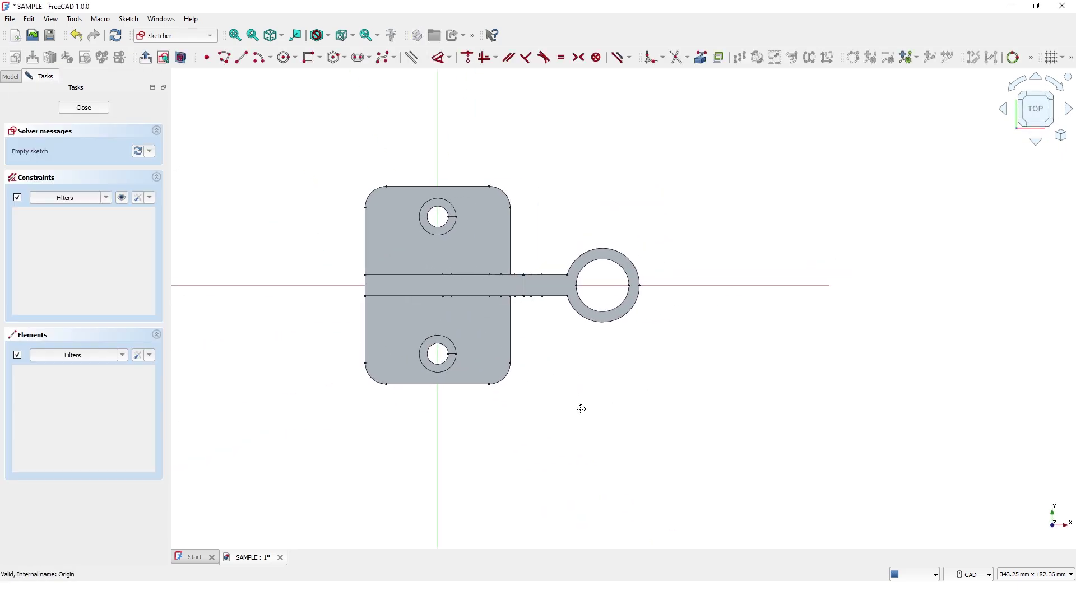
{"action": "left_click", "coordinate": [308, 58]}
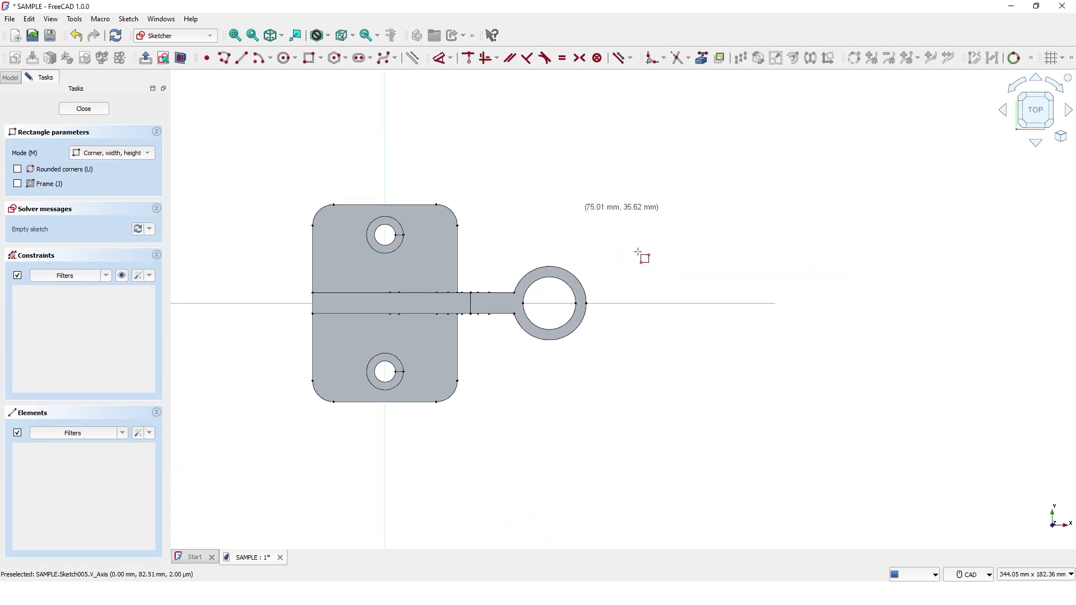
{"action": "left_click", "coordinate": [684, 303]}
{"action": "left_click", "coordinate": [764, 351]}
{"action": "right_click", "coordinate": [771, 357]}
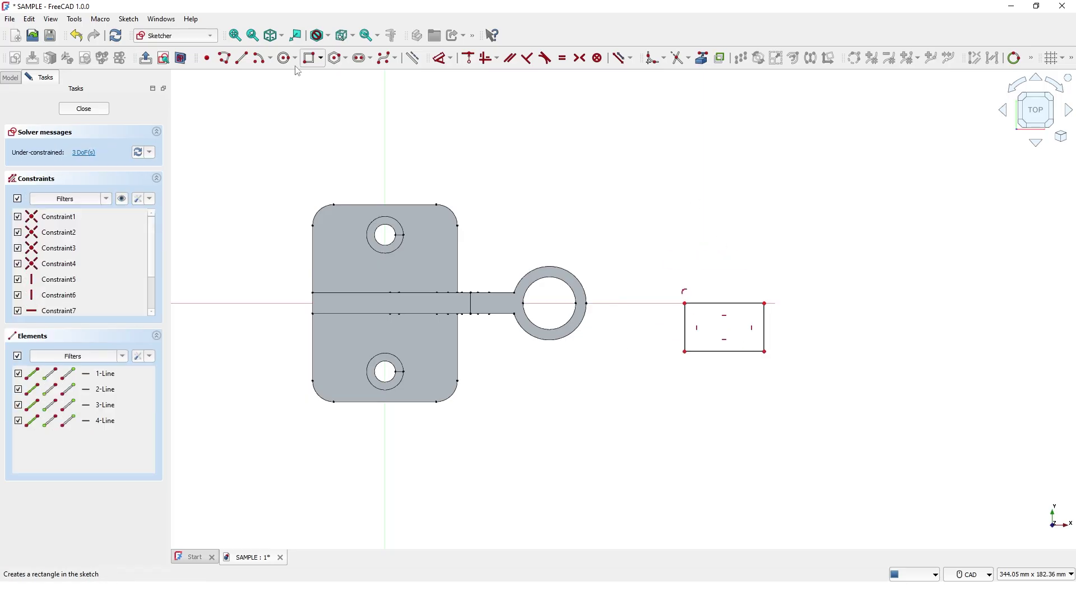
- Dimension the rectangle 30.04 mm wide and 18.28 mm tall, then close the sketch
{"action": "left_click", "coordinate": [441, 58]}
{"action": "left_click", "coordinate": [724, 304]}
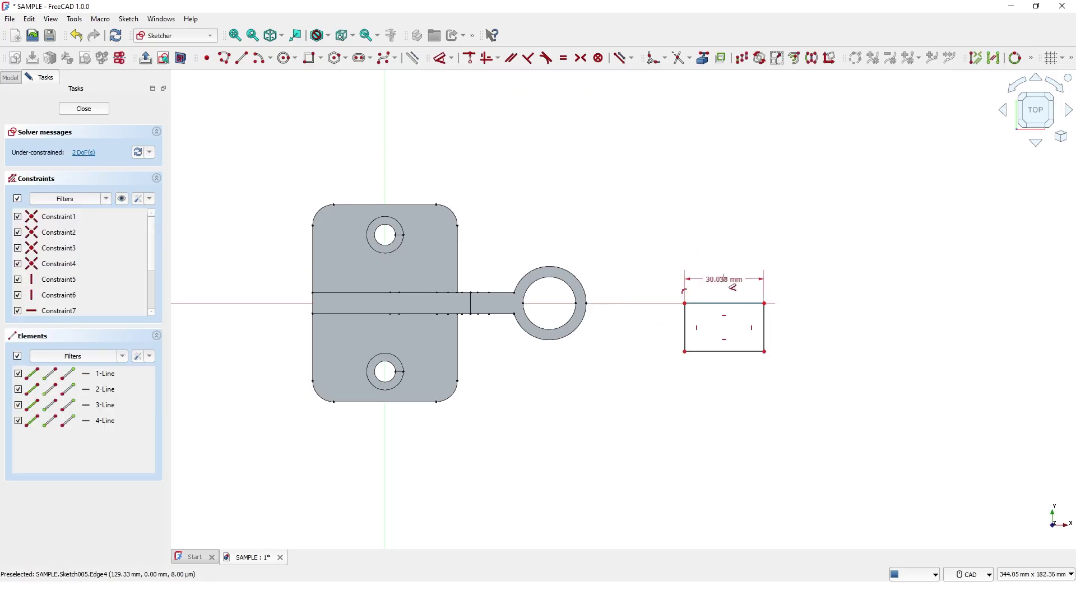
{"action": "left_click", "coordinate": [724, 279]}
{"action": "left_click", "coordinate": [767, 340]}
{"action": "left_click", "coordinate": [791, 329]}
{"action": "left_click", "coordinate": [840, 399]}
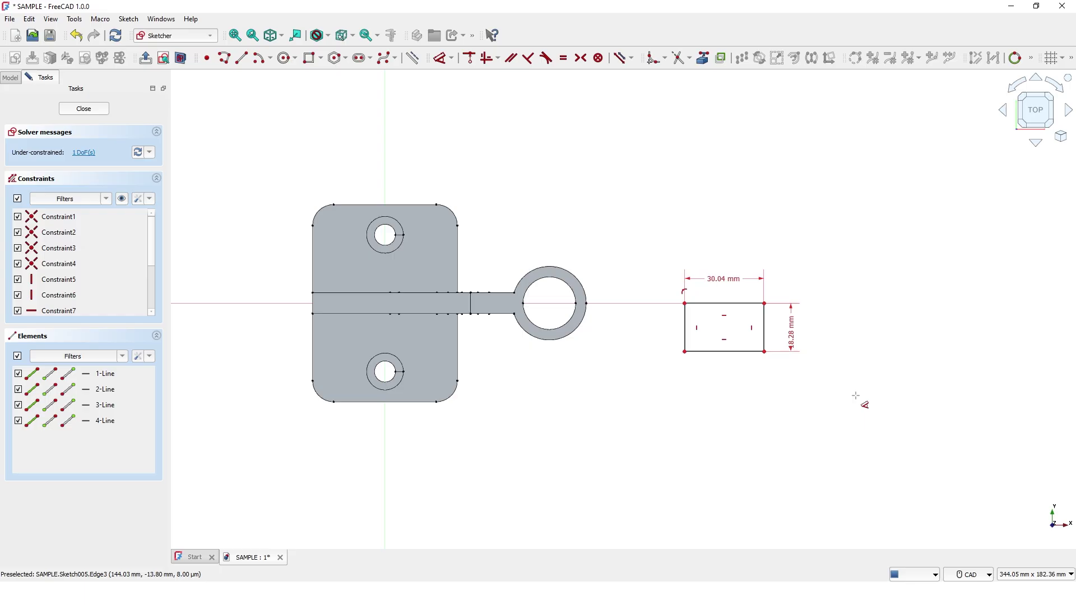
{"action": "left_click", "coordinate": [84, 109]}
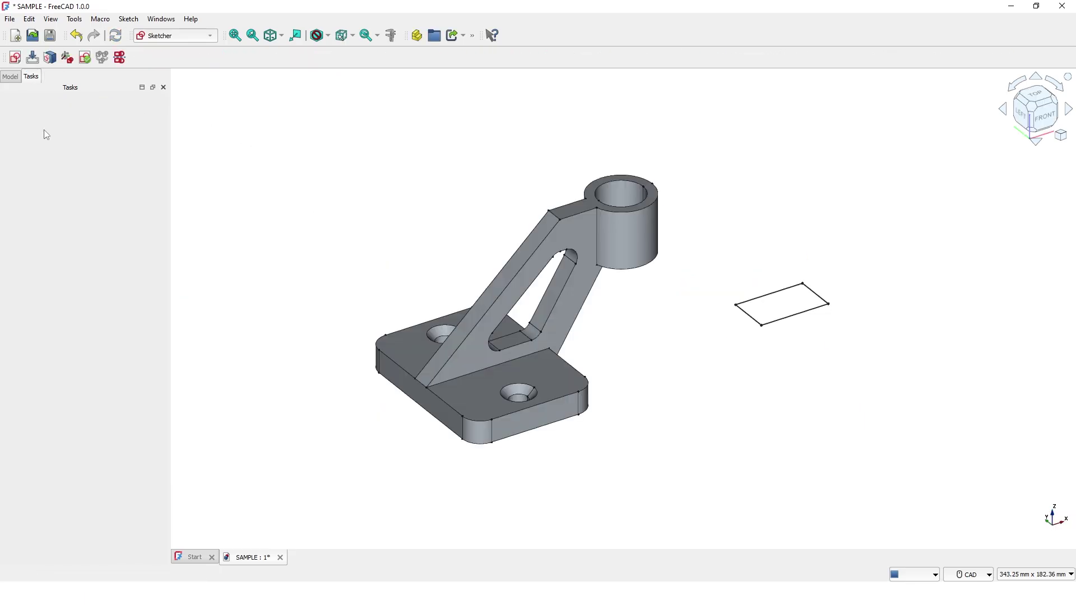
- Delete Sketch005 from the Model tree
{"action": "left_click", "coordinate": [10, 77]}
{"action": "left_click", "coordinate": [44, 245]}
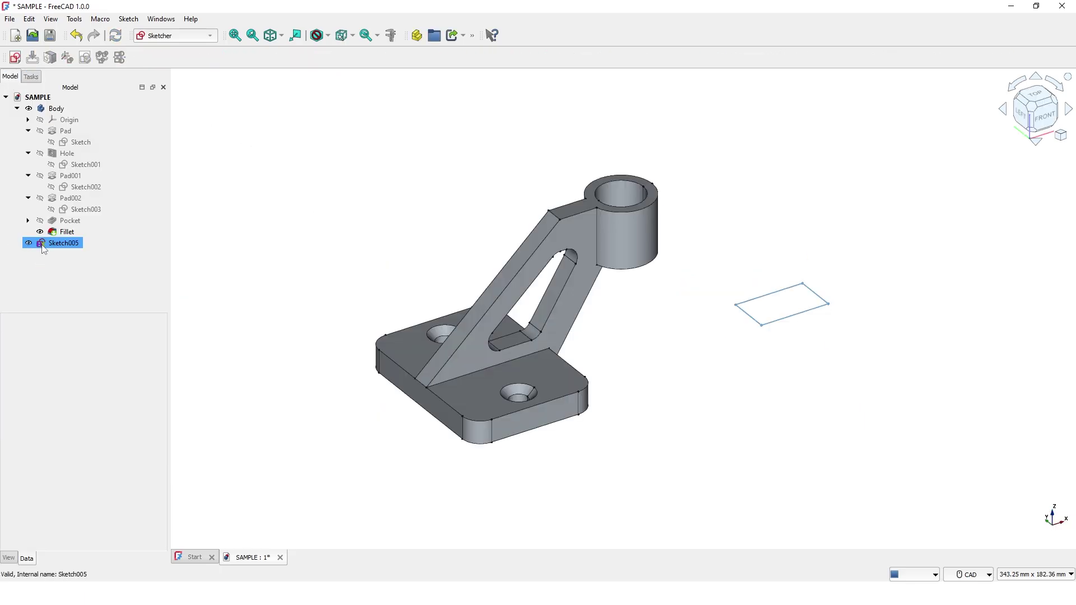
{"action": "right_click", "coordinate": [44, 249]}
{"action": "left_click", "coordinate": [86, 231]}
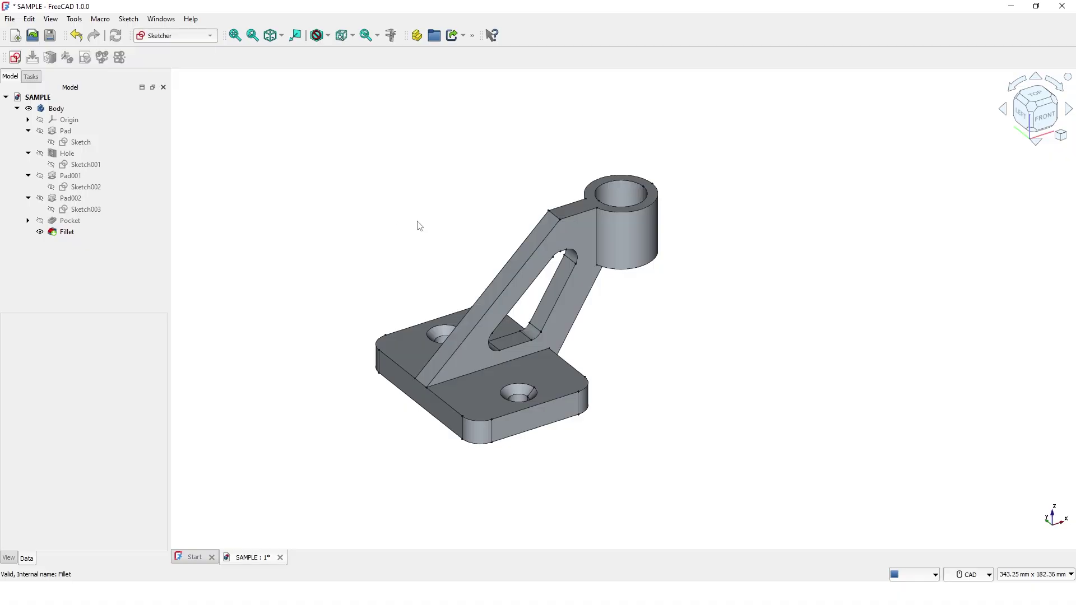
- Zoom the 3D view in and out on the bracket, ending slightly closer
{"action": "scroll", "coordinate": [472, 247], "scroll_direction": "up", "scroll_amount": 3}
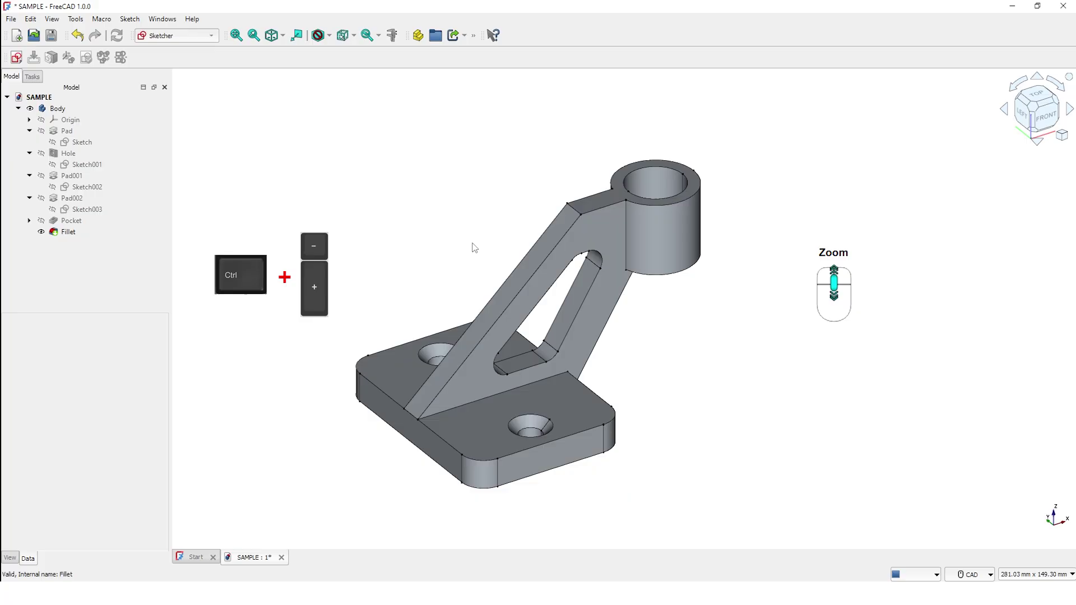
{"action": "scroll", "coordinate": [476, 247], "scroll_direction": "down", "scroll_amount": 1}
{"action": "scroll", "coordinate": [477, 247], "scroll_direction": "up", "scroll_amount": 1}
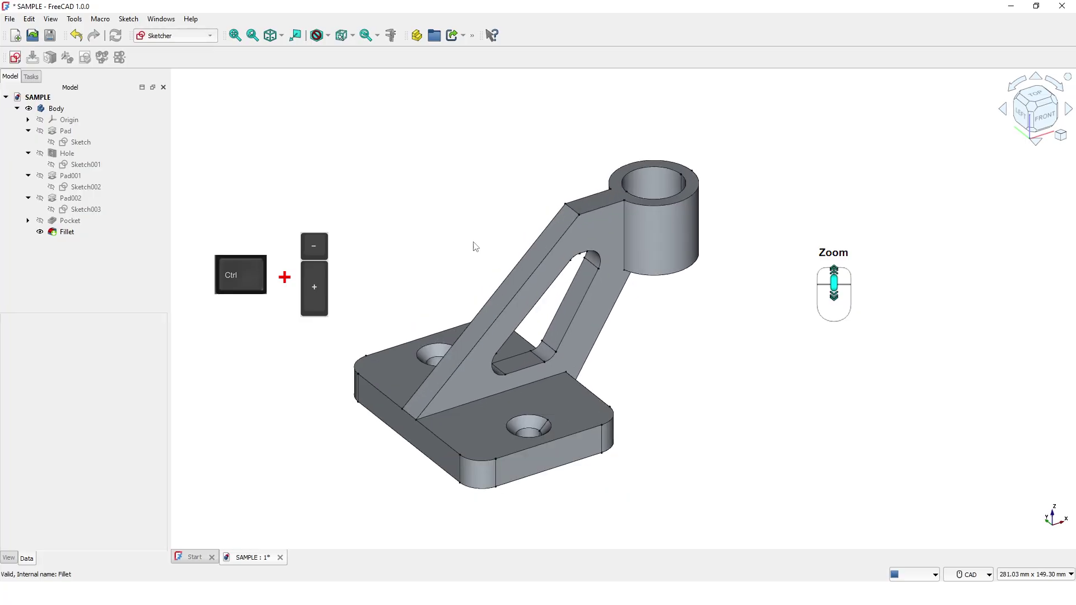
{"action": "scroll", "coordinate": [475, 247], "scroll_direction": "down", "scroll_amount": 1}
{"action": "scroll", "coordinate": [475, 247], "scroll_direction": "up", "scroll_amount": 1}
{"action": "scroll", "coordinate": [475, 247], "scroll_direction": "down", "scroll_amount": 1}
{"action": "scroll", "coordinate": [475, 247], "scroll_direction": "up", "scroll_amount": 1}
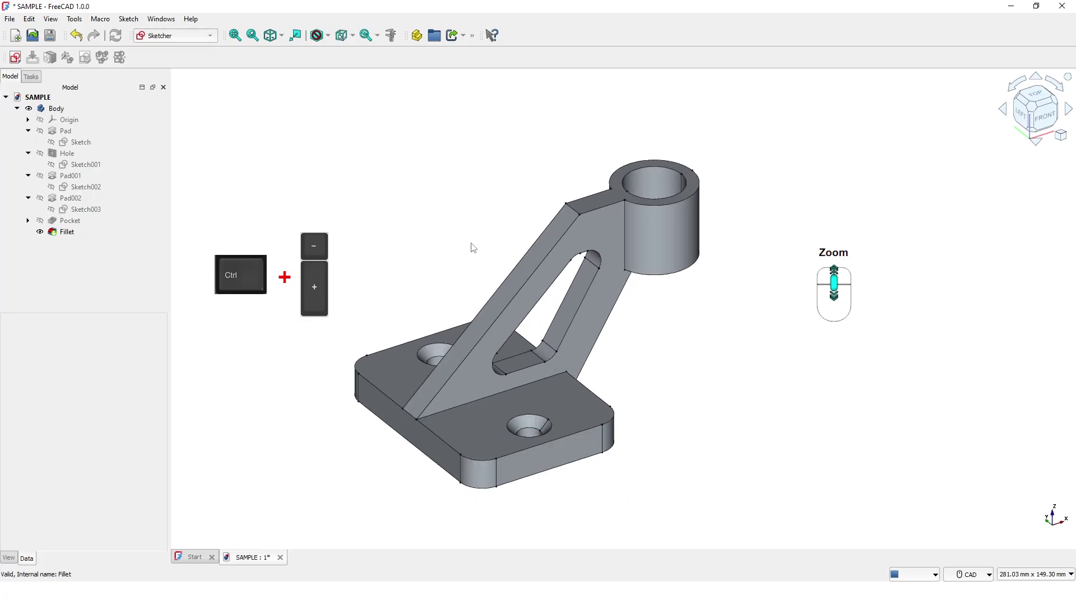
{"action": "scroll", "coordinate": [474, 246], "scroll_direction": "down", "scroll_amount": 1}
{"action": "scroll", "coordinate": [475, 246], "scroll_direction": "up", "scroll_amount": 1}
{"action": "scroll", "coordinate": [473, 247], "scroll_direction": "down", "scroll_amount": 1}
{"action": "scroll", "coordinate": [475, 246], "scroll_direction": "up", "scroll_amount": 1}
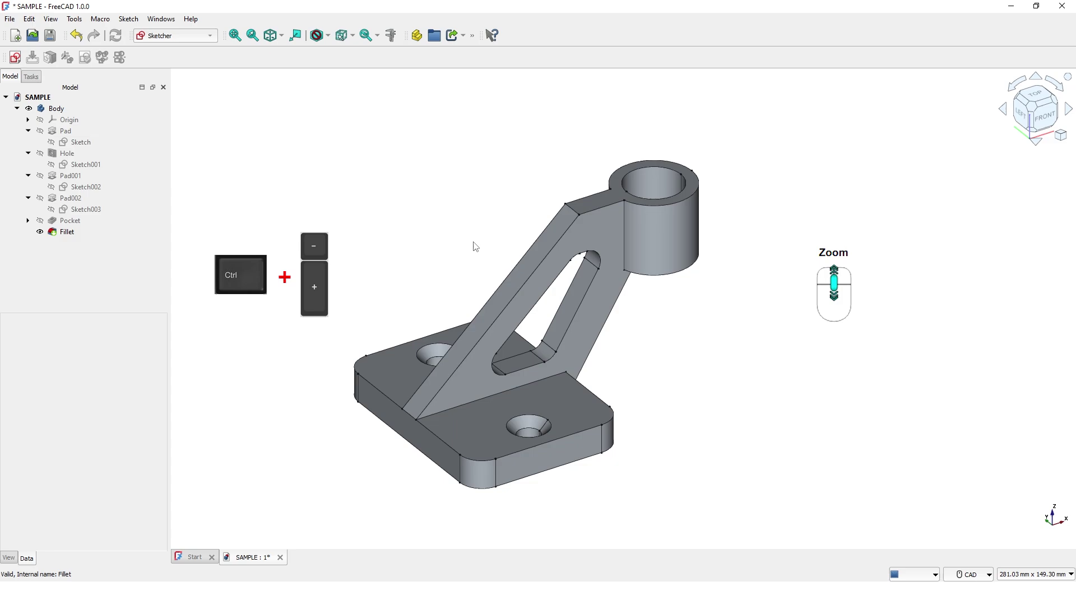
{"action": "scroll", "coordinate": [475, 247], "scroll_direction": "down", "scroll_amount": 1}
{"action": "scroll", "coordinate": [475, 247], "scroll_direction": "up", "scroll_amount": 1}
{"action": "scroll", "coordinate": [475, 247], "scroll_direction": "down", "scroll_amount": 1}
- Pan the bracket right and slightly up, then orbit it to a new viewing angle
{"action": "scroll", "coordinate": [475, 247], "scroll_direction": "up", "scroll_amount": 1}
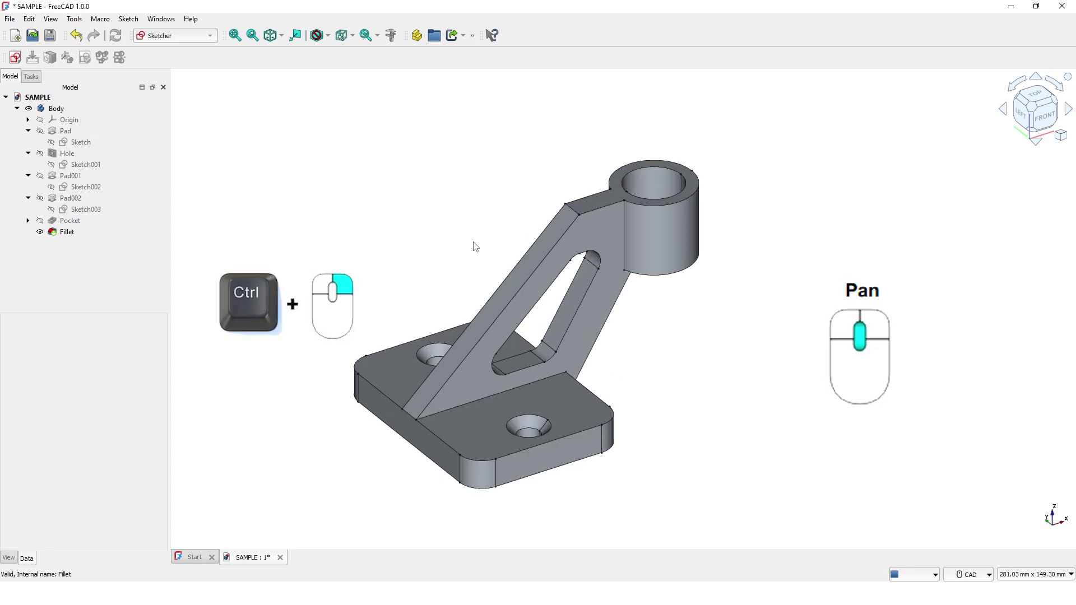
{"action": "middle_click_drag", "start_coordinate": [466, 242], "coordinate": [484, 255]}
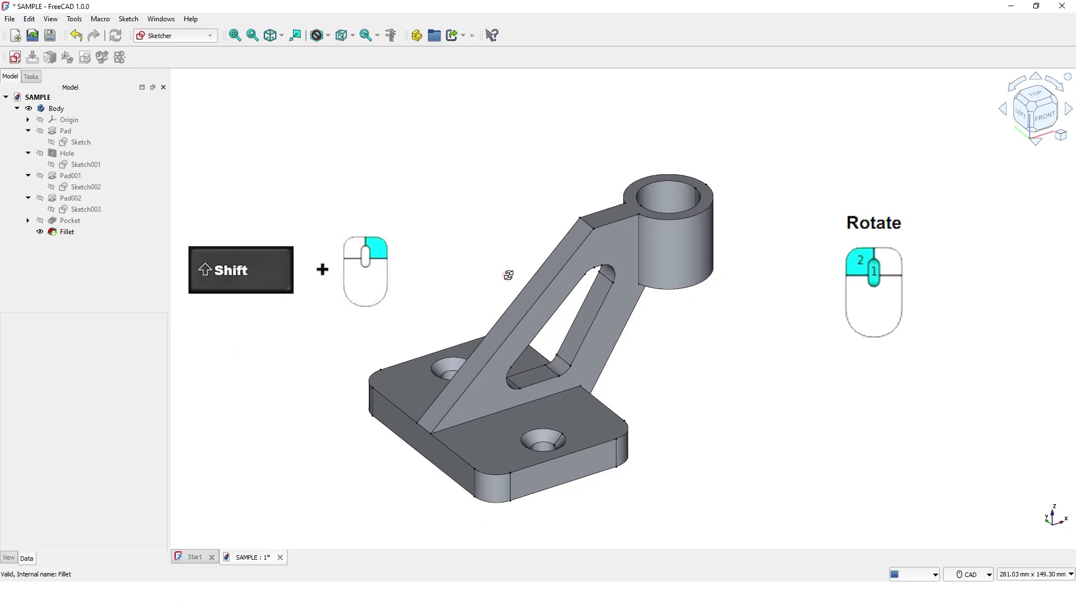
{"action": "mouse_move", "coordinate": [506, 274]}
{"action": "right_mouse_down", "text": "shift"}
{"action": "mouse_move", "coordinate": [499, 300]}
{"action": "mouse_move", "coordinate": [532, 291]}
{"action": "mouse_move", "coordinate": [624, 302]}
{"action": "mouse_move", "coordinate": [570, 311]}
{"action": "mouse_move", "coordinate": [506, 271]}
{"action": "mouse_move", "coordinate": [507, 209]}
{"action": "mouse_move", "coordinate": [641, 168]}
{"action": "mouse_move", "coordinate": [759, 222]}
{"action": "mouse_move", "coordinate": [679, 353]}
{"action": "mouse_move", "coordinate": [492, 274]}
{"action": "mouse_move", "coordinate": [630, 267]}
{"action": "mouse_move", "coordinate": [550, 288]}
{"action": "mouse_move", "coordinate": [499, 242]}
{"action": "mouse_move", "coordinate": [449, 288]}
{"action": "mouse_move", "coordinate": [473, 284]}
{"action": "right_mouse_up", "text": "shift"}
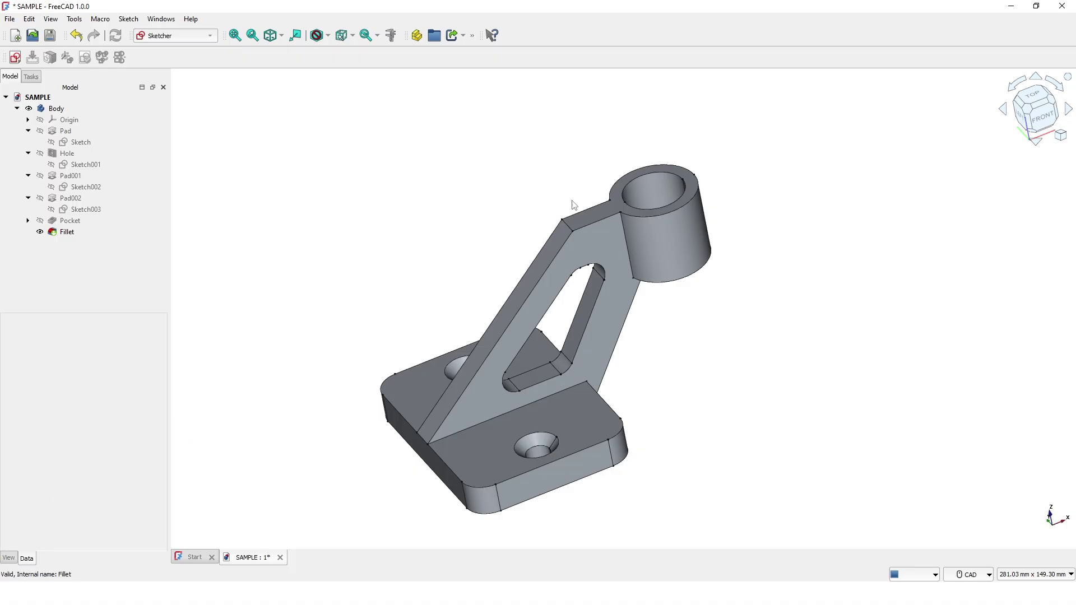
- Use the navigation cube to view the bracket from the top, then straight from the rear
{"action": "left_click", "coordinate": [1034, 100]}
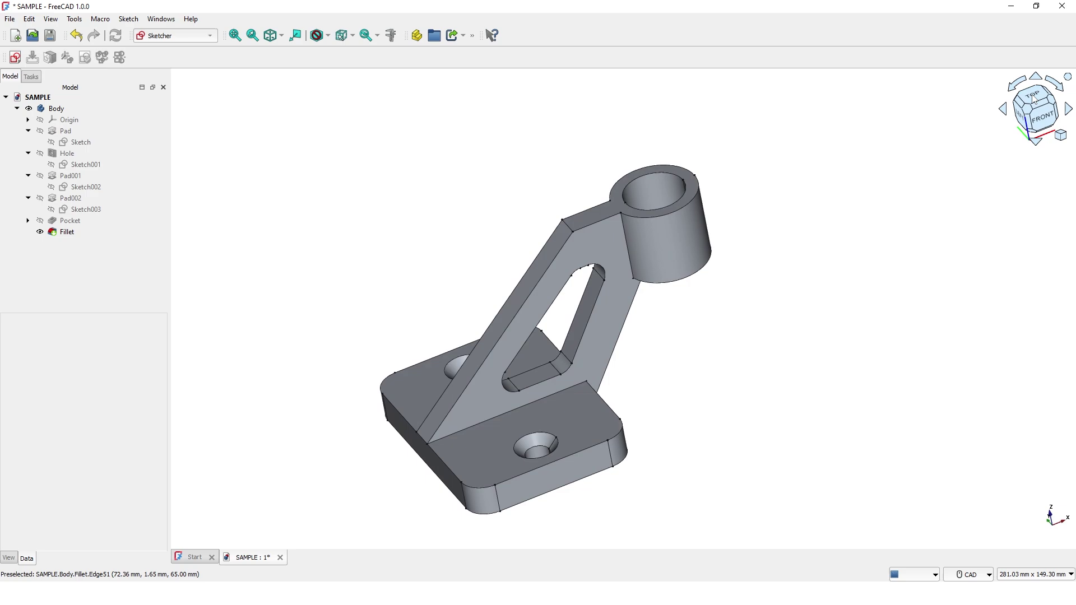
{"action": "left_click", "coordinate": [1037, 143]}
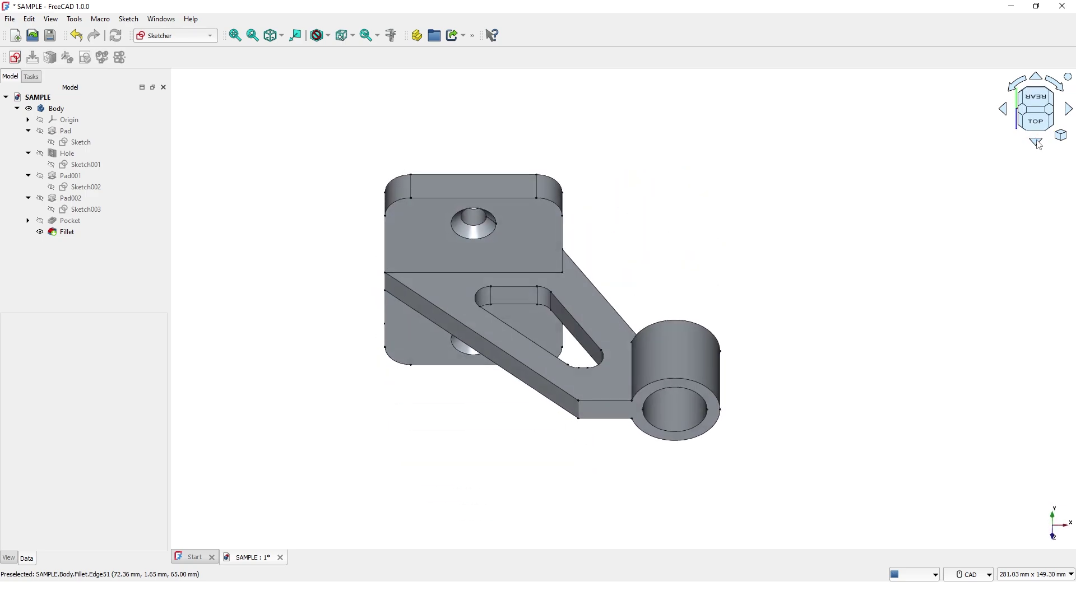
{"action": "left_click", "coordinate": [1036, 143]}
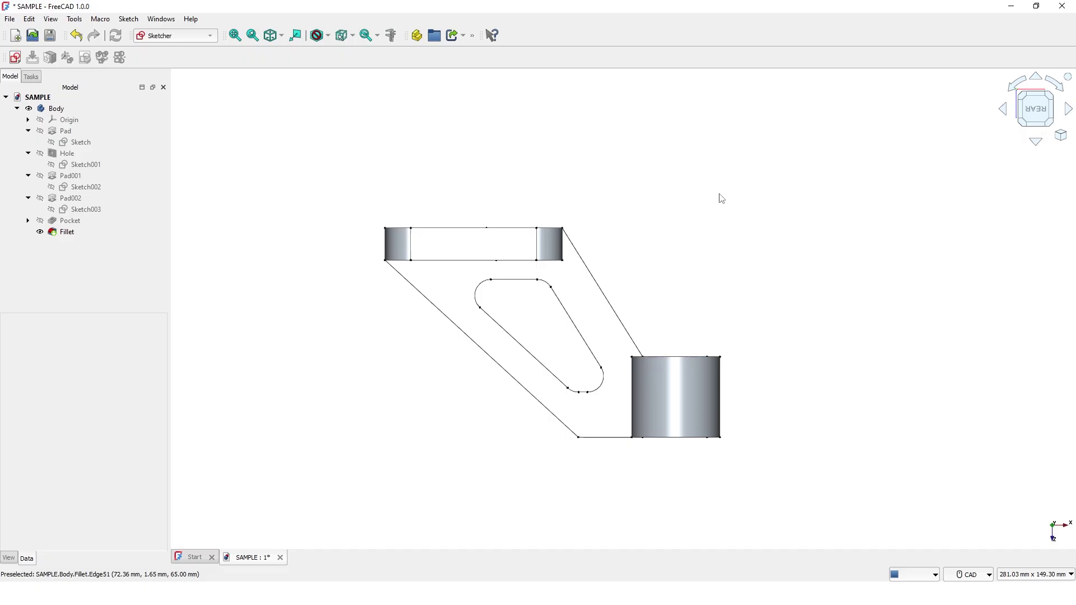
- Switch to the front view, then back to the top view, from the standard-views list
{"action": "left_click", "coordinate": [281, 35]}
{"action": "left_click", "coordinate": [282, 65]}
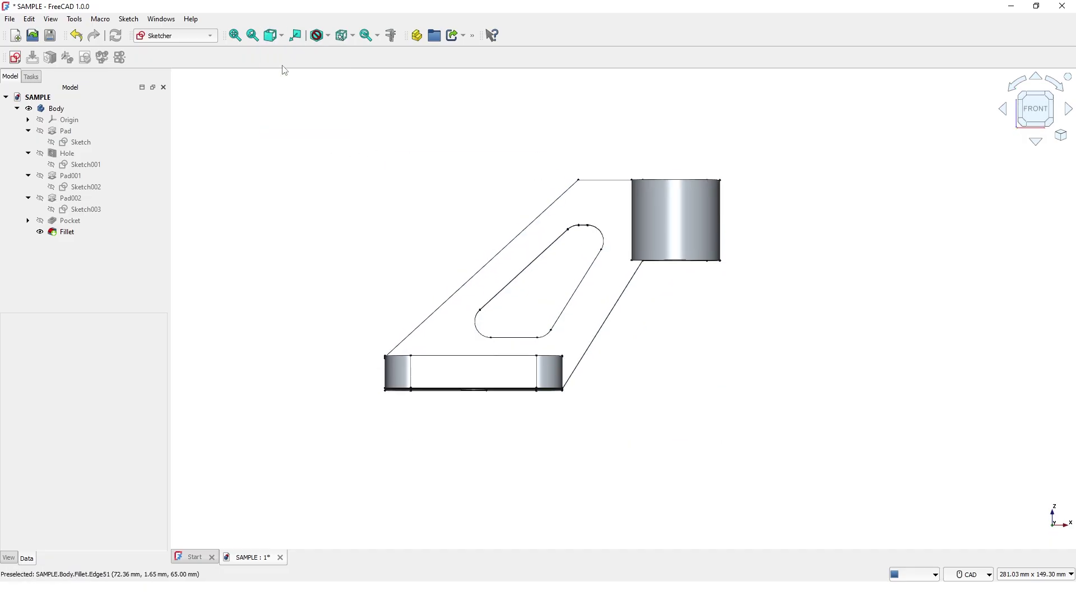
{"action": "left_click", "coordinate": [281, 37]}
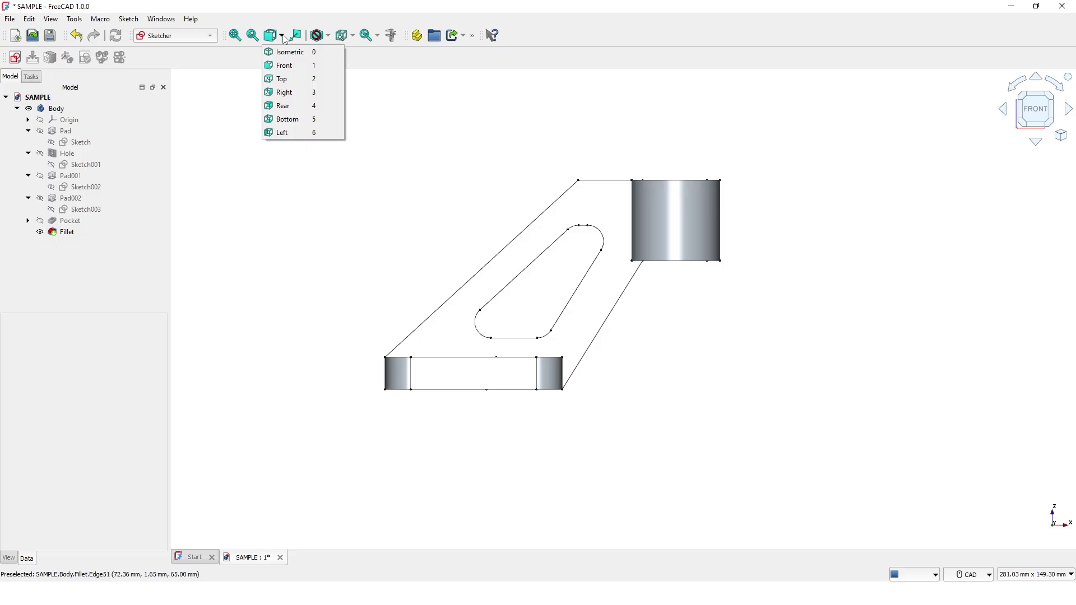
{"action": "left_click", "coordinate": [282, 77]}
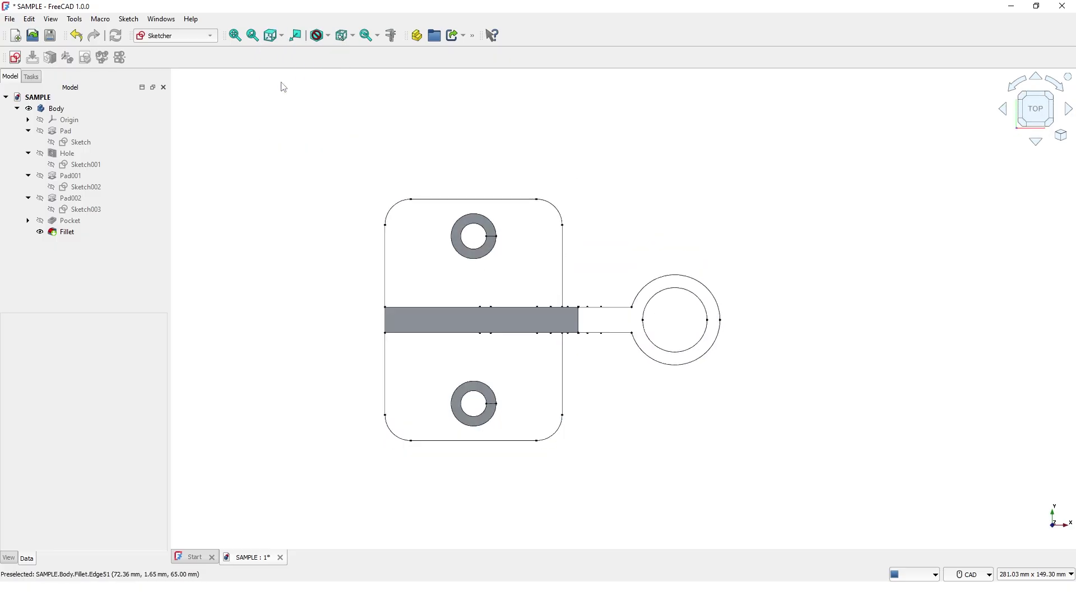
{"action": "left_click", "coordinate": [282, 36]}
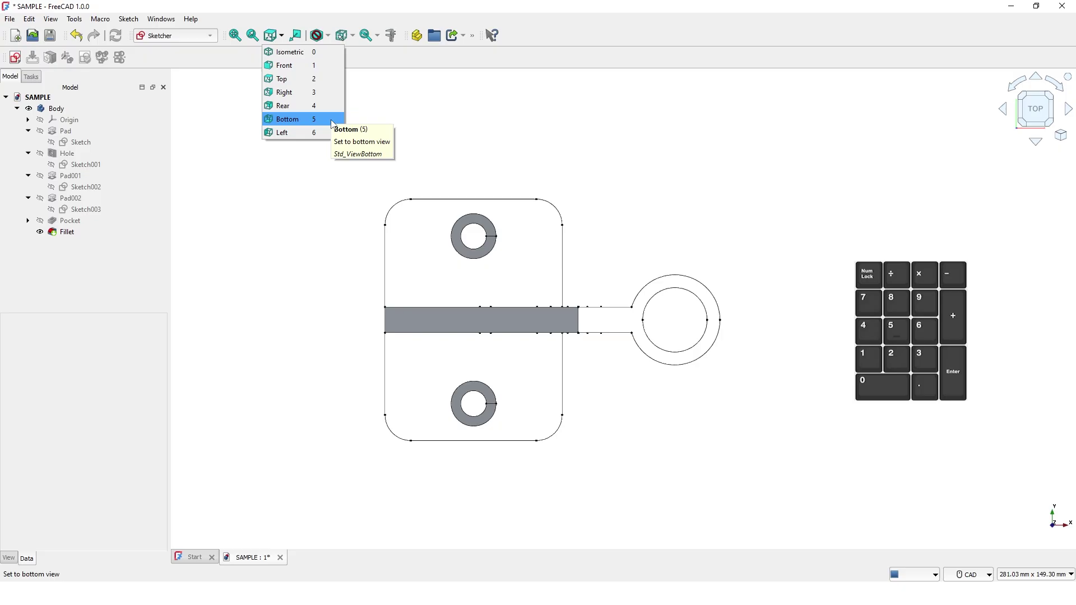
{"action": "left_click", "coordinate": [579, 135]}
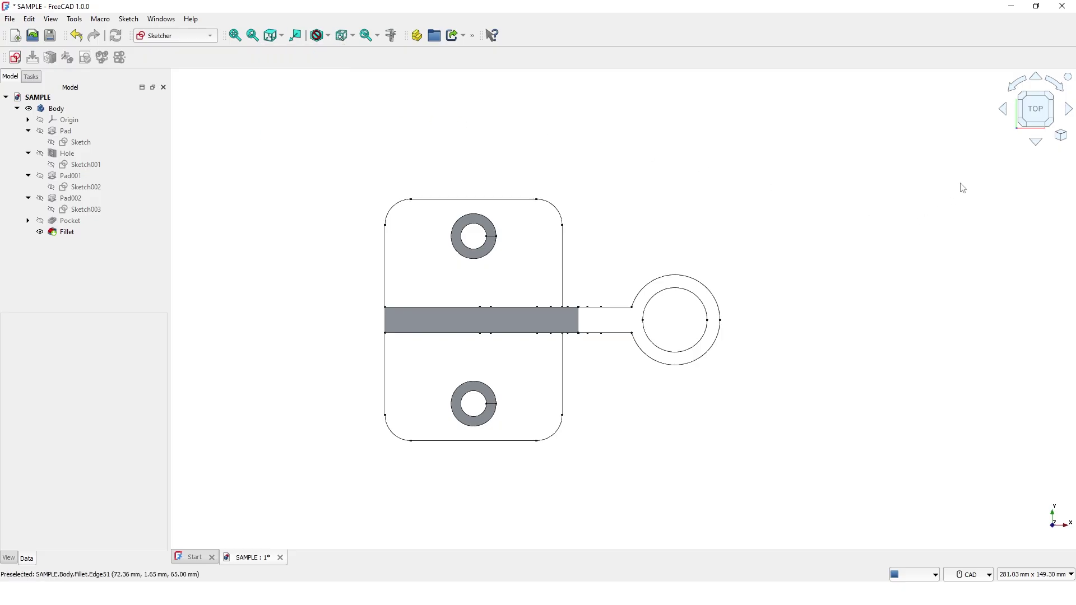
- Toggle the view between perspective and orthographic projection, ending in perspective
{"action": "left_click", "coordinate": [1062, 136]}
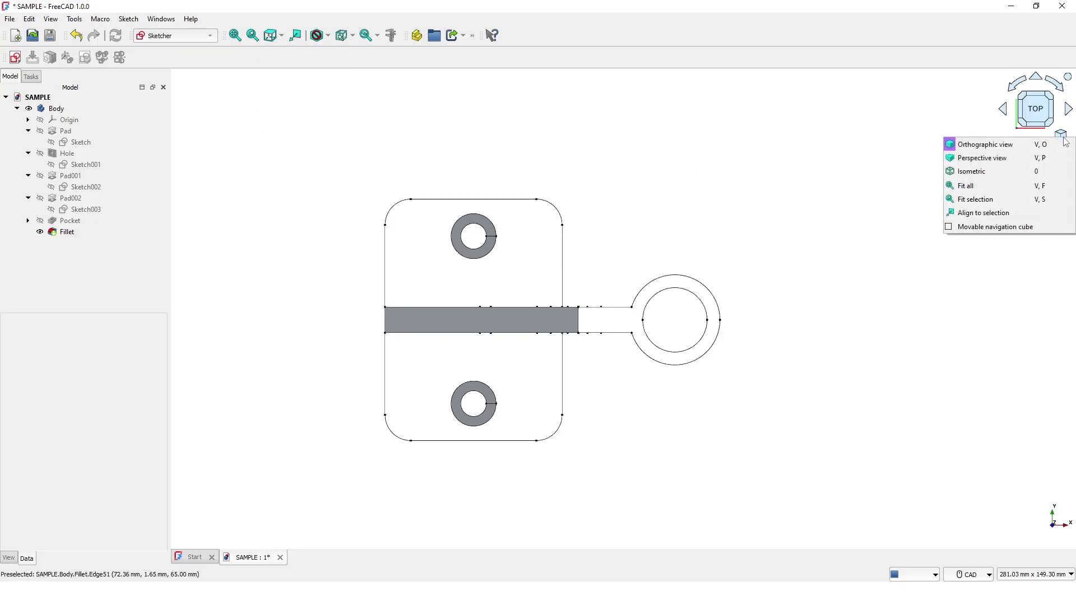
{"action": "left_click", "coordinate": [1016, 157]}
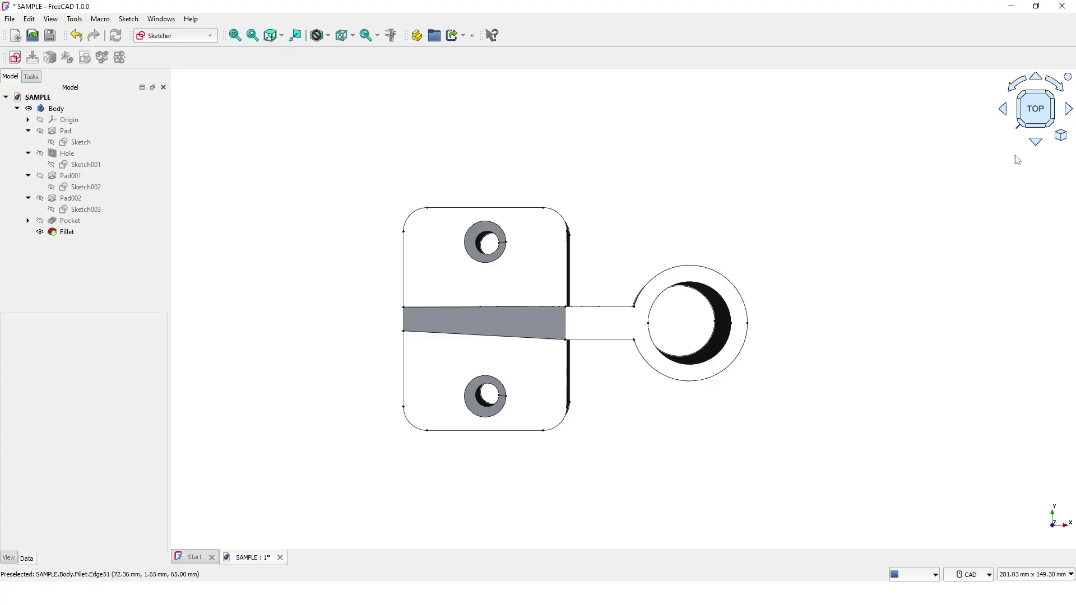
{"action": "left_click", "coordinate": [1062, 137]}
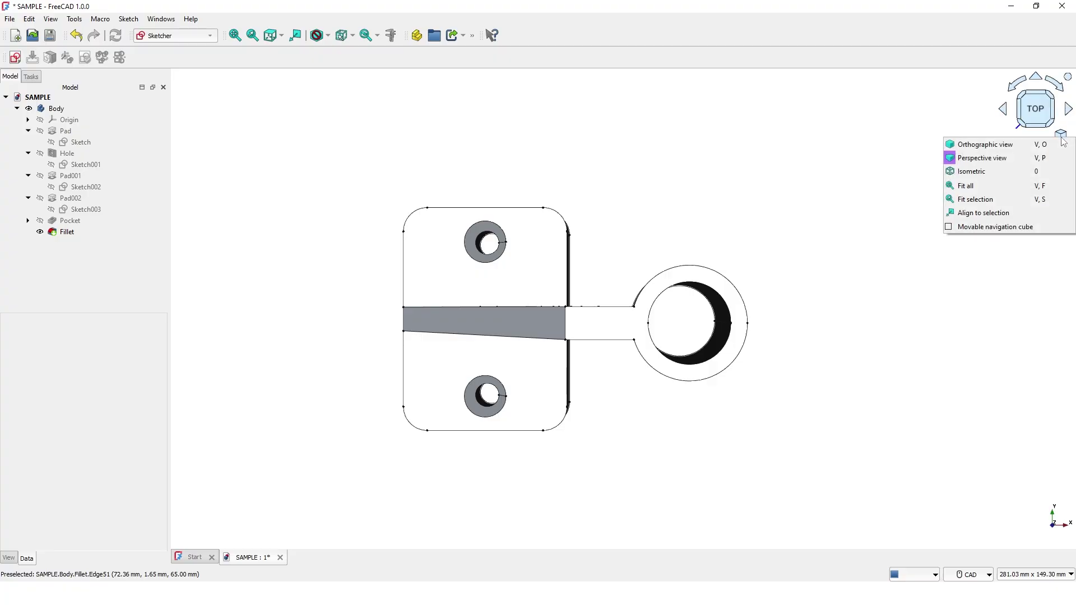
{"action": "left_click", "coordinate": [982, 144]}
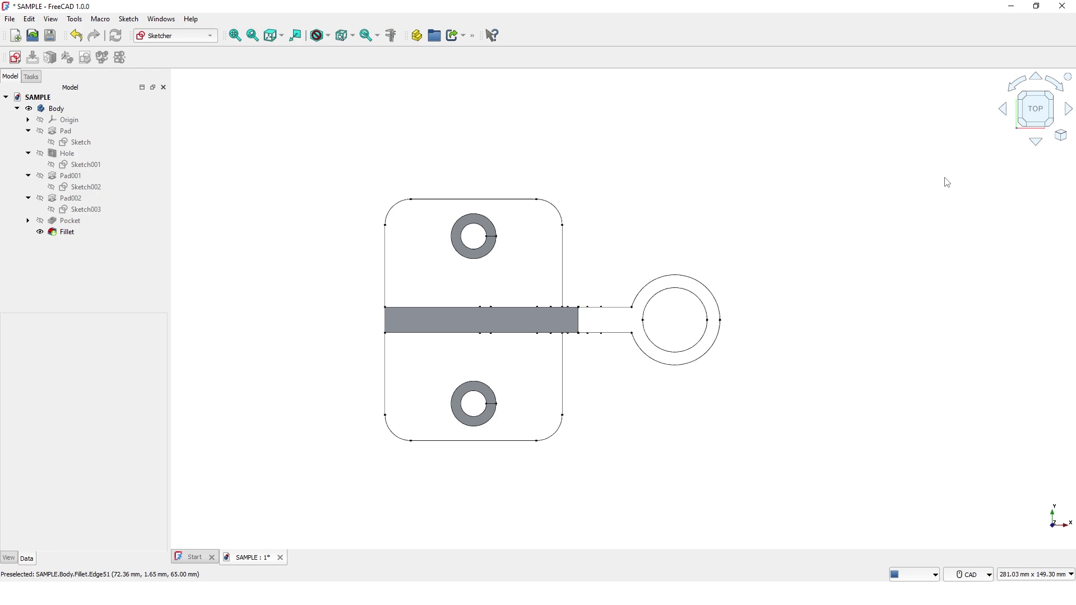
{"action": "left_click", "coordinate": [1065, 136]}
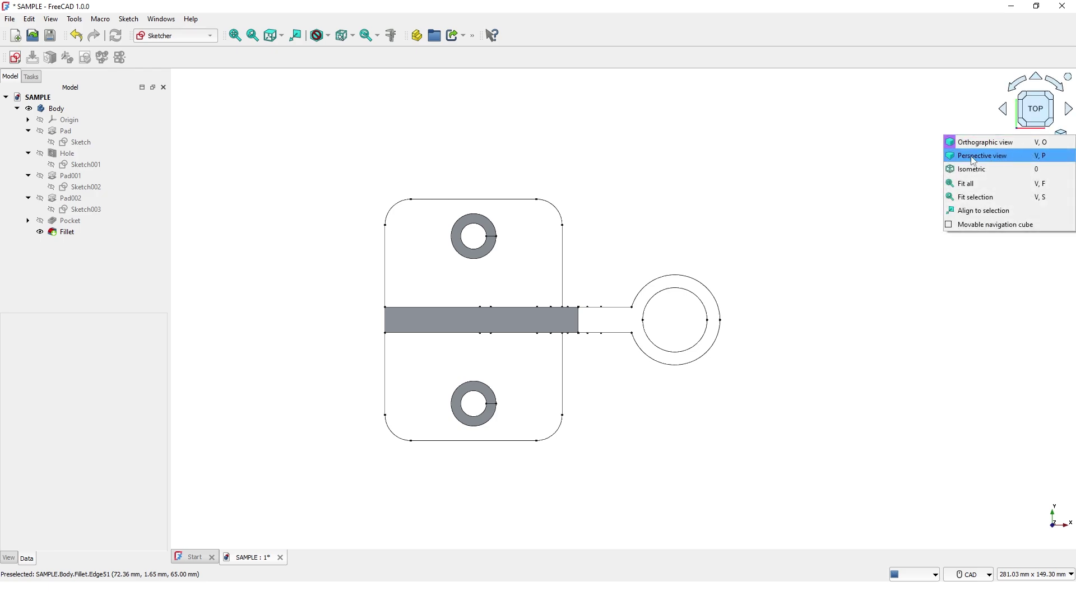
{"action": "left_click", "coordinate": [973, 160]}
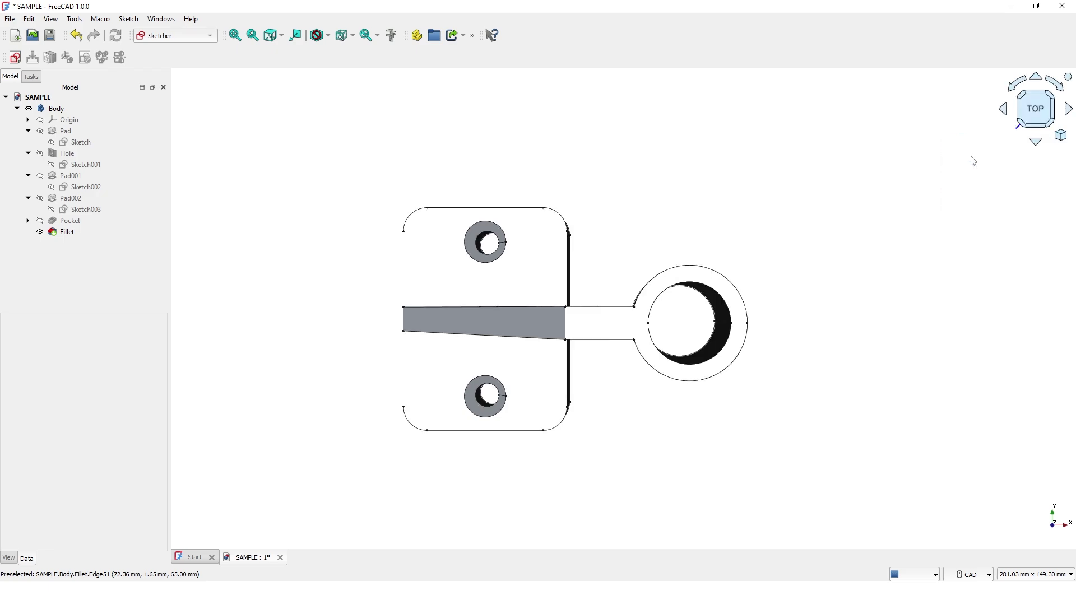
- Switch to an isometric view of the part and zoom in closer
{"action": "left_click", "coordinate": [1062, 137]}
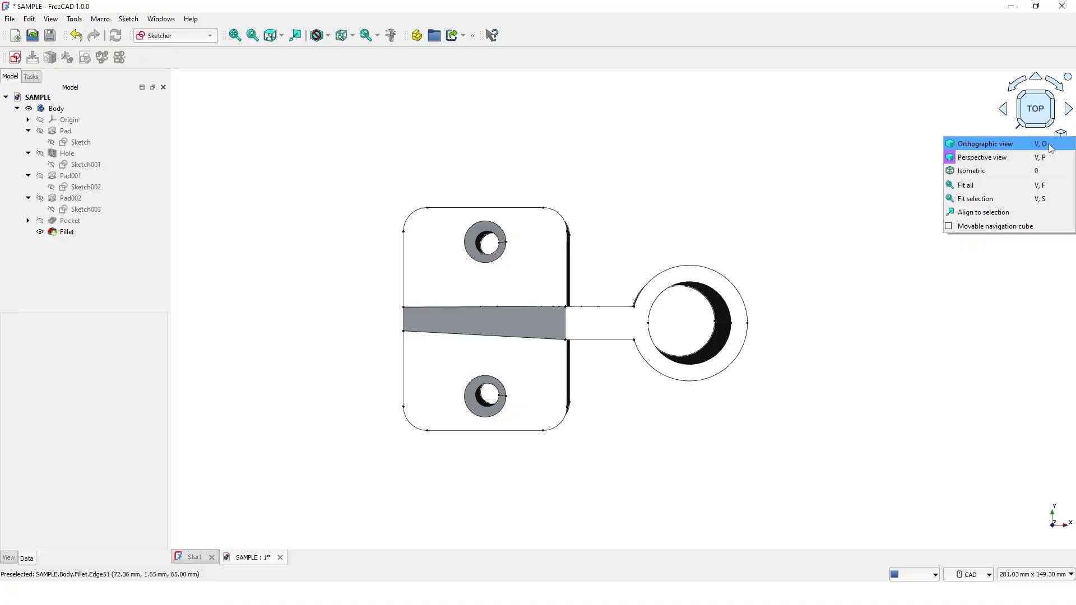
{"action": "left_click", "coordinate": [1003, 171]}
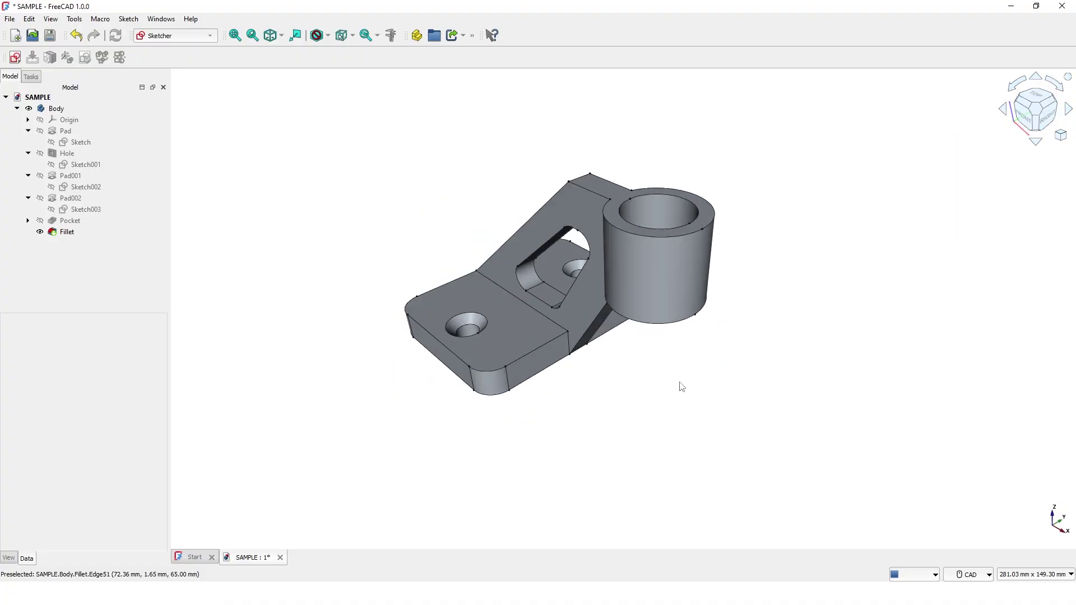
{"action": "scroll", "coordinate": [647, 389], "scroll_direction": "up", "scroll_amount": 1}
{"action": "scroll", "coordinate": [633, 378], "scroll_direction": "up", "scroll_amount": 1}
- Fit all via the navigation cube menu, zoom in, then Fit all again from the right-click menu
{"action": "key", "text": "0"}
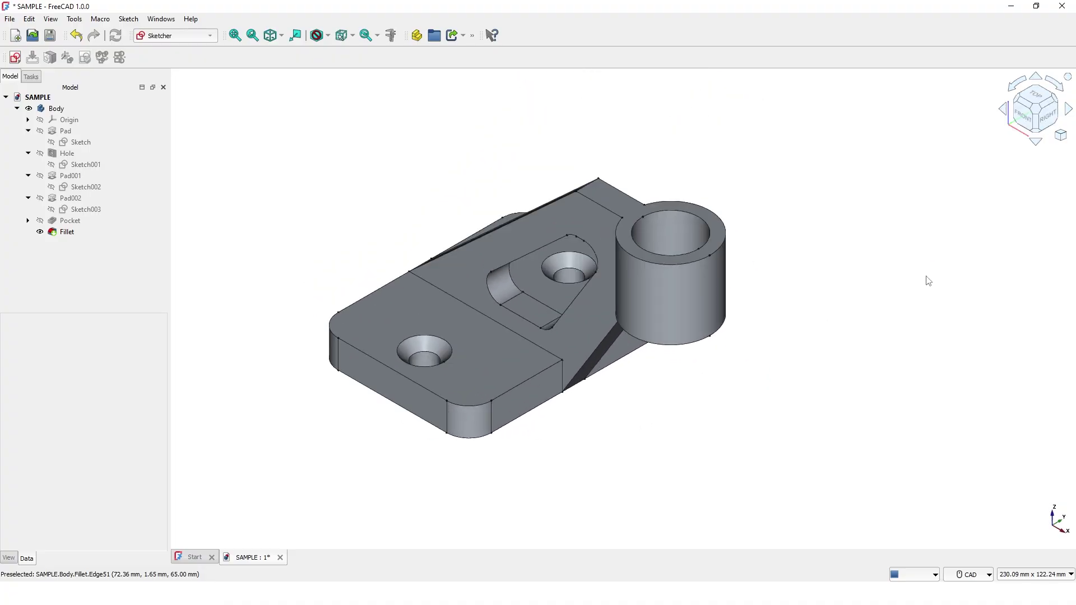
{"action": "left_click", "coordinate": [1061, 137]}
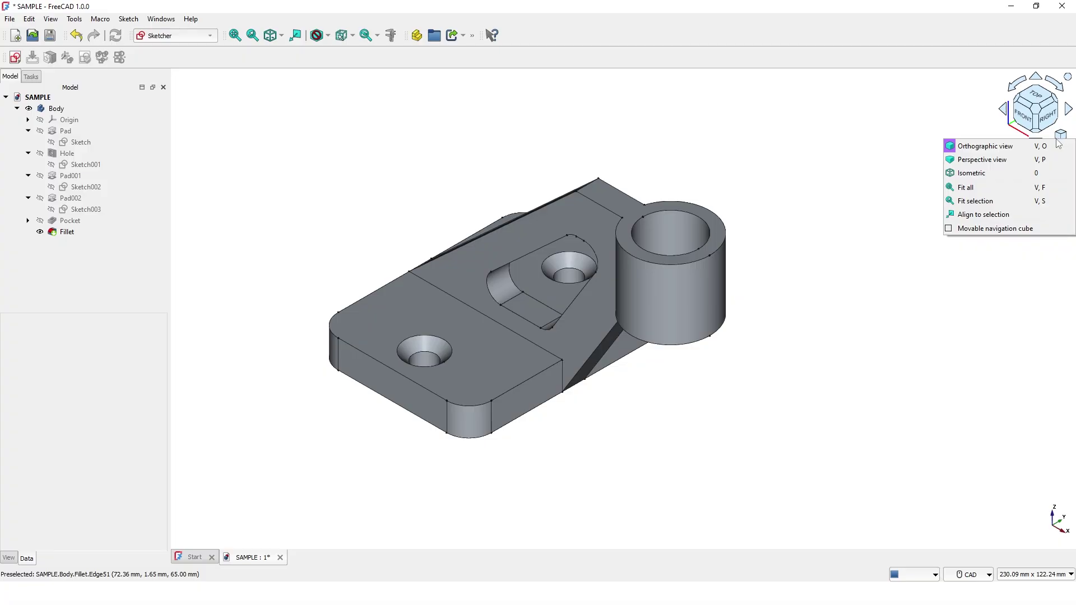
{"action": "left_click", "coordinate": [1010, 186]}
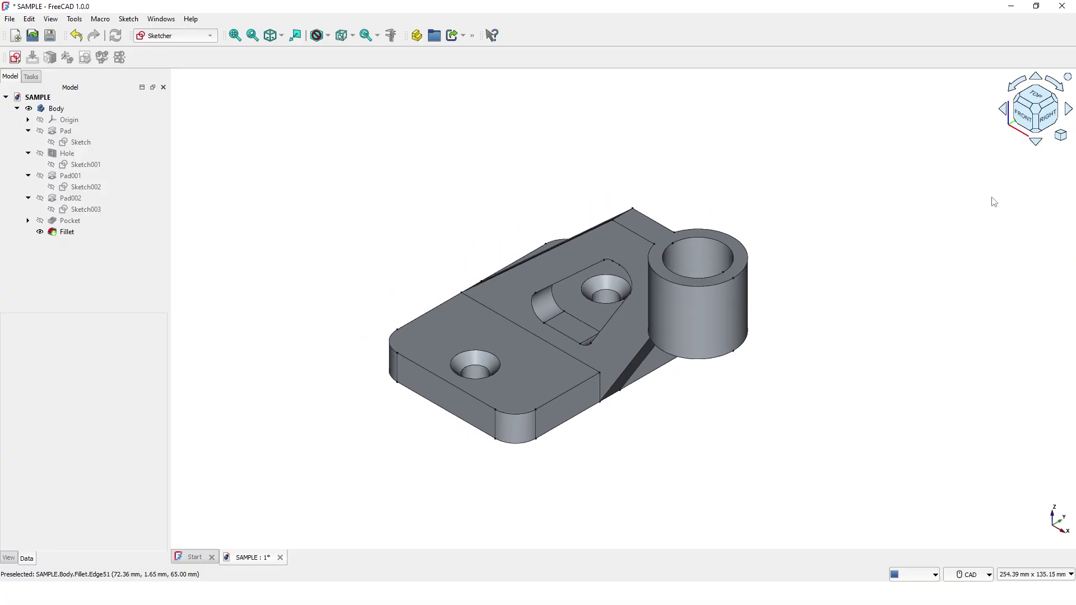
{"action": "scroll", "coordinate": [842, 297], "scroll_direction": "up", "scroll_amount": 5}
{"action": "right_click", "coordinate": [842, 297]}
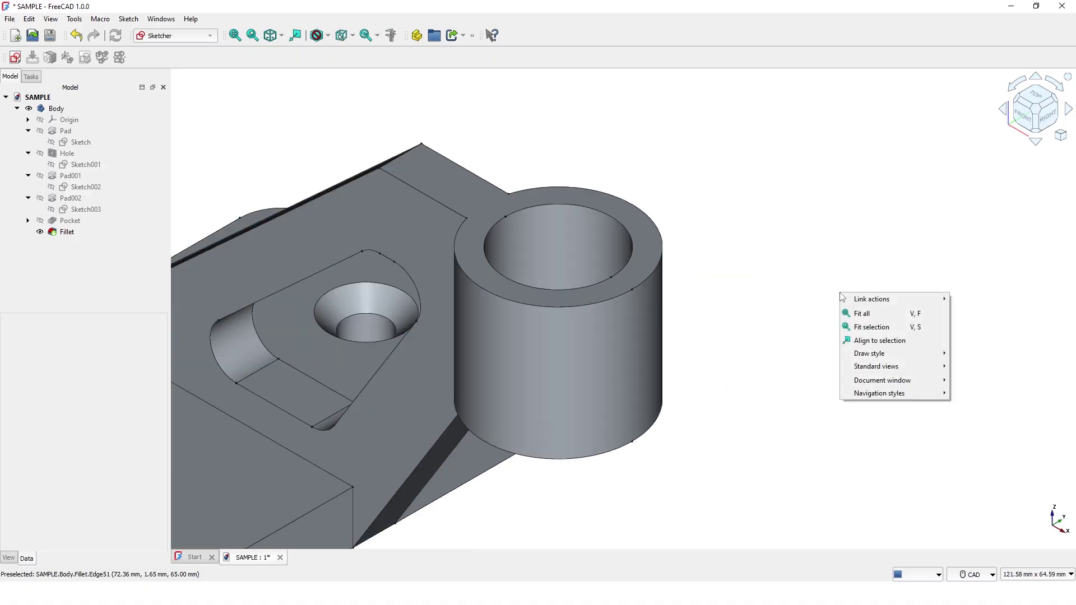
{"action": "left_click", "coordinate": [860, 314]}
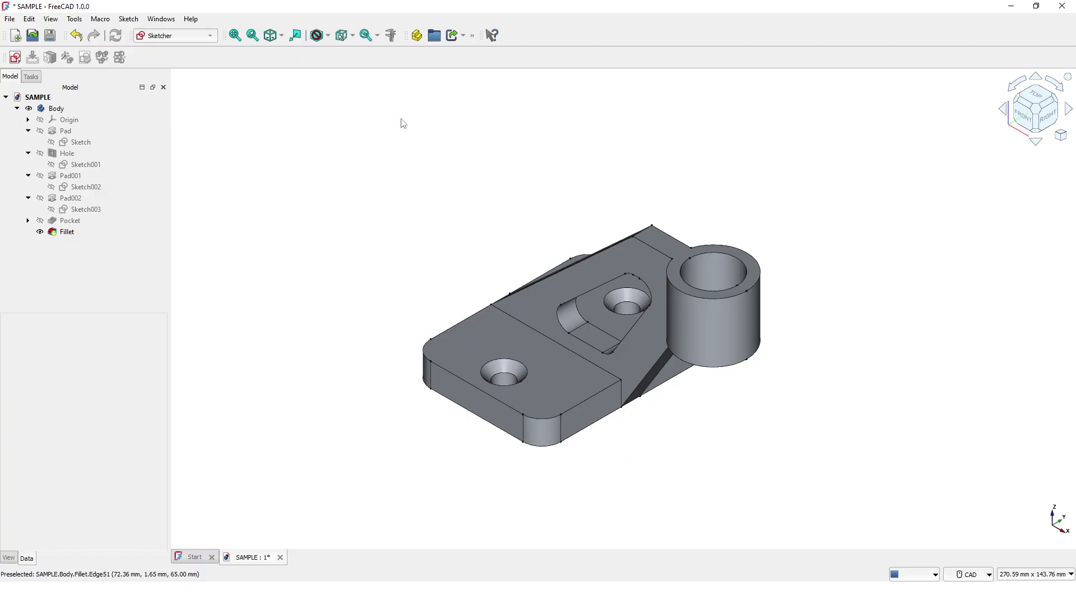
{"action": "left_click", "coordinate": [327, 36]}
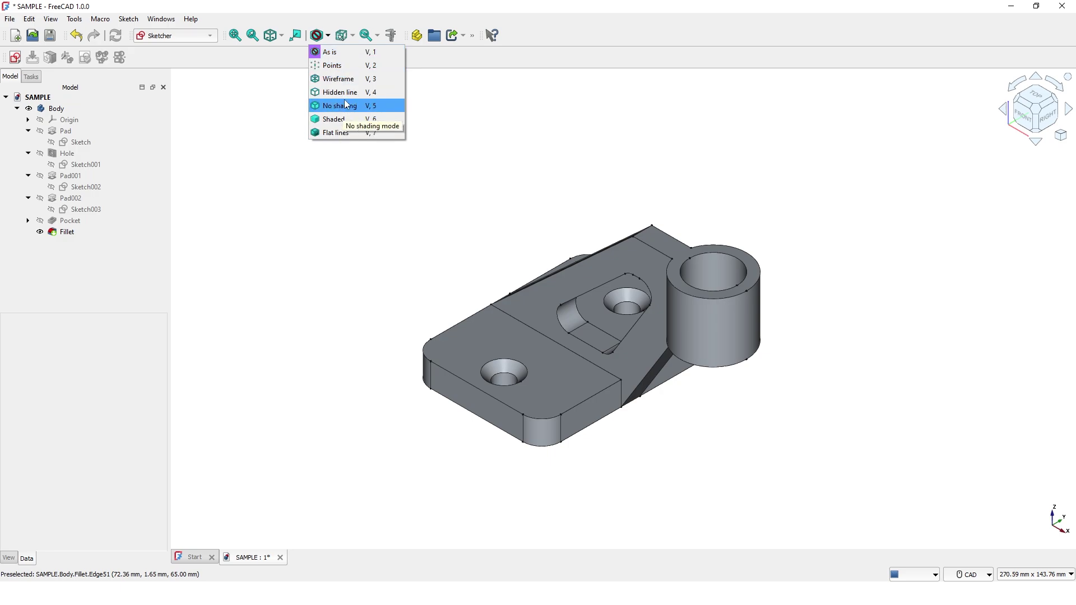
{"action": "key", "text": "Escape"}
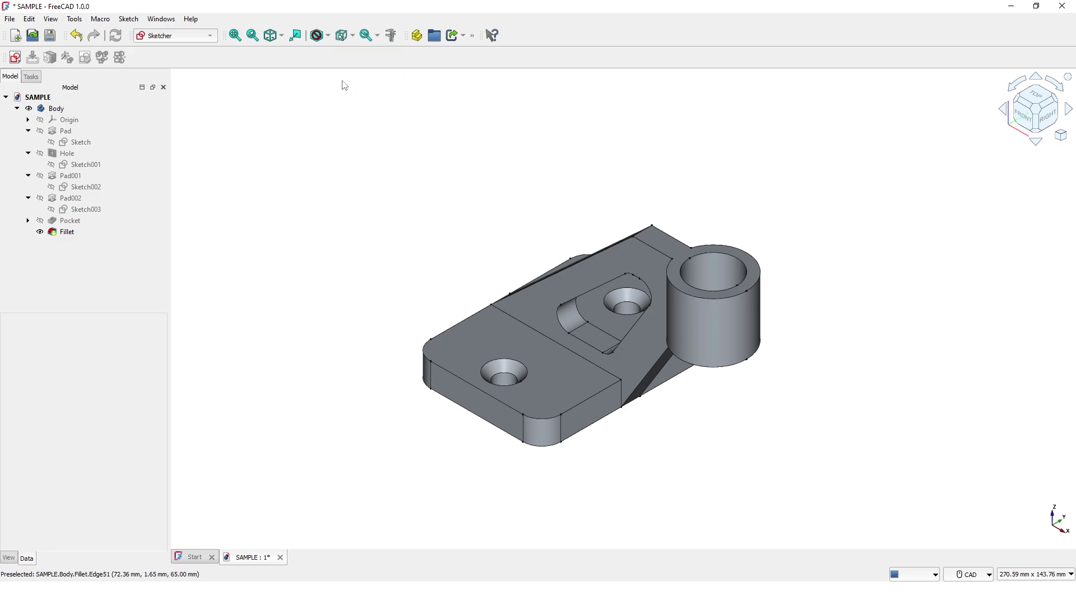
{"action": "left_click", "coordinate": [328, 36]}
{"action": "left_click", "coordinate": [334, 119]}
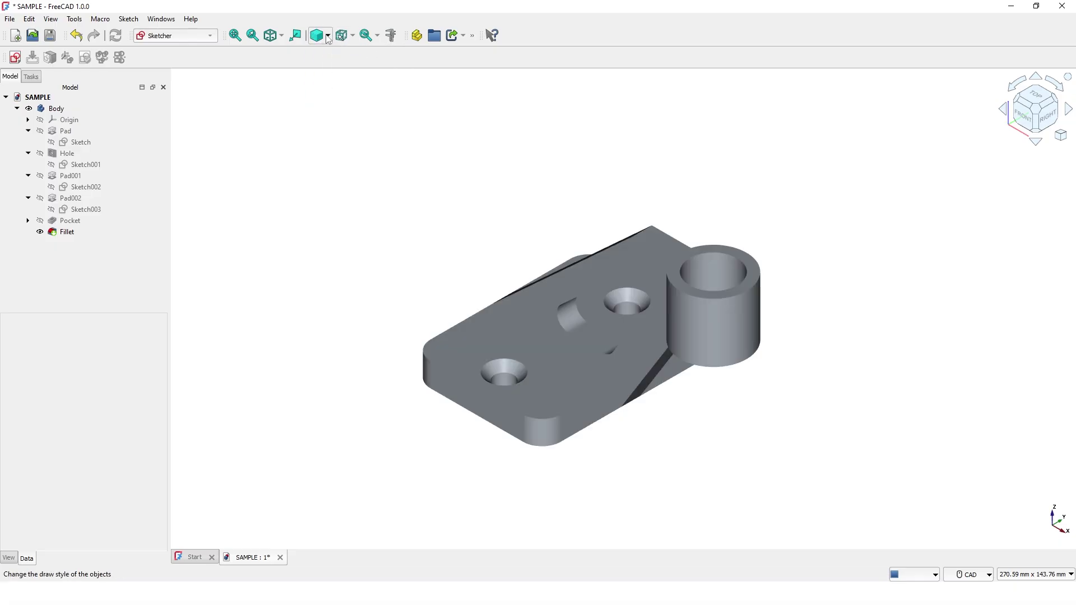
{"action": "left_click", "coordinate": [327, 36]}
{"action": "left_click", "coordinate": [336, 132]}
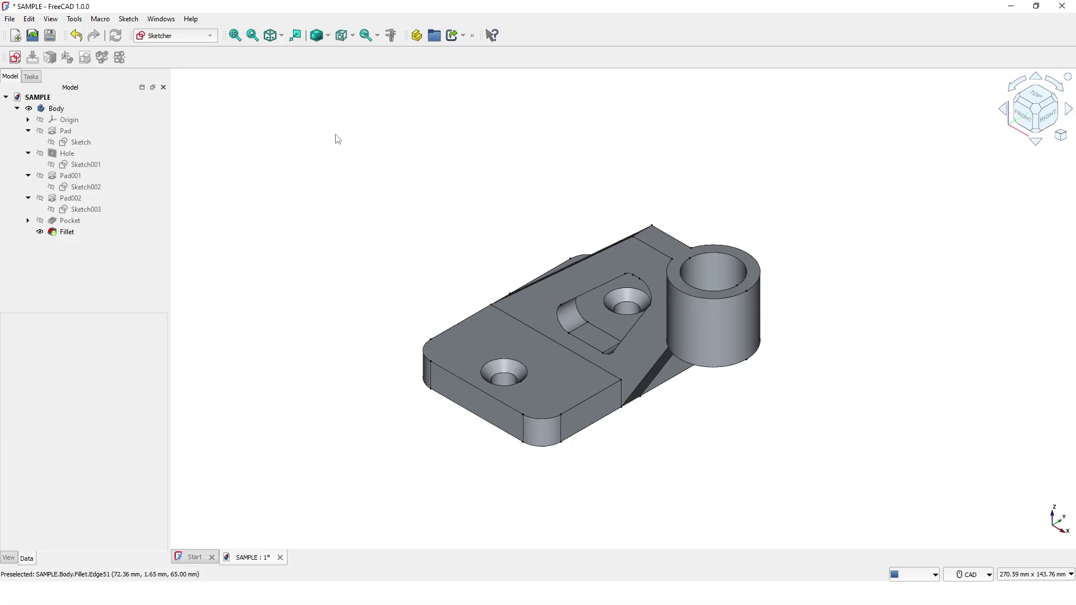
- Switch the 3D view's draw style to Wireframe from the view's context menu
{"action": "right_click", "coordinate": [469, 180]}
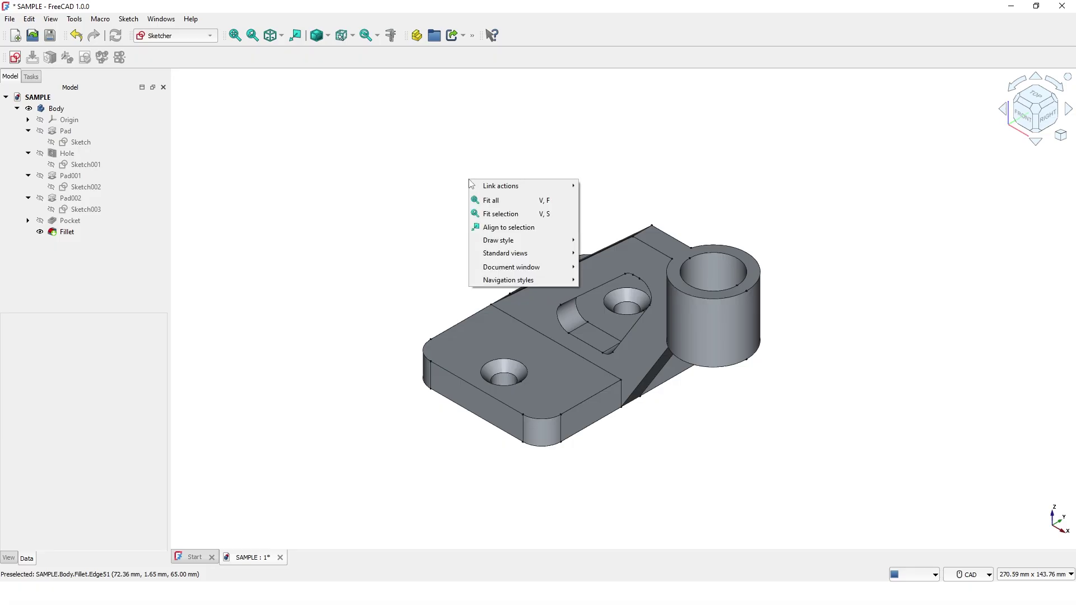
{"action": "mouse_move", "coordinate": [493, 242]}
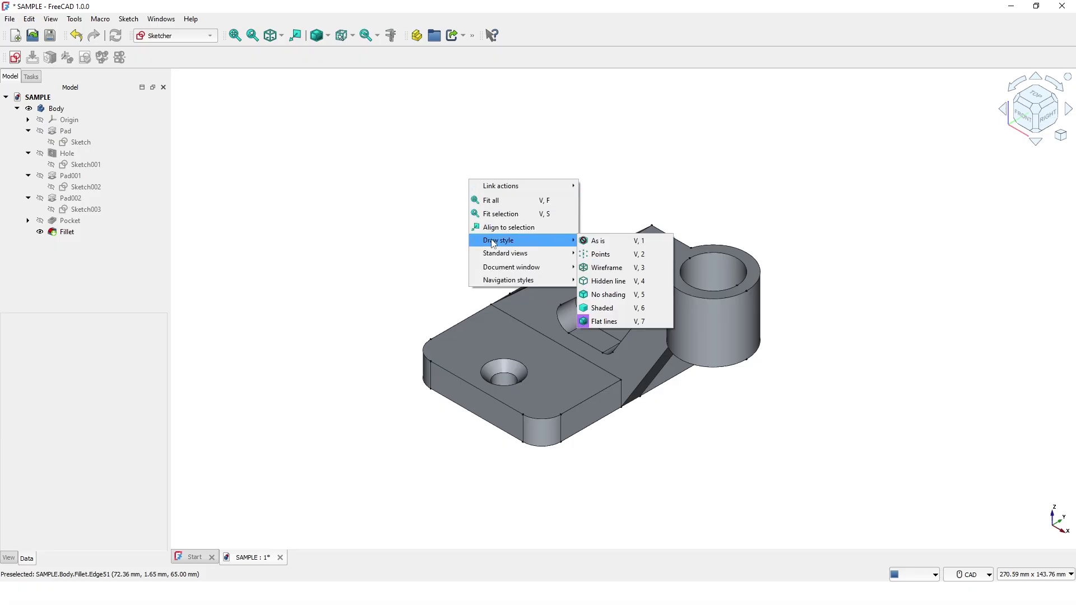
{"action": "left_click", "coordinate": [616, 268]}
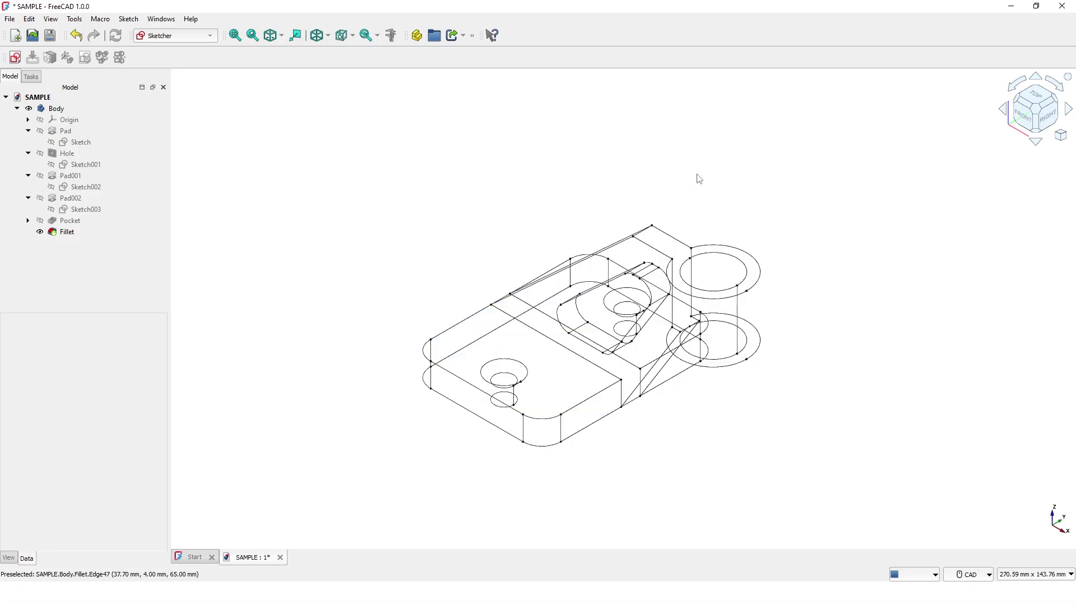
- Restore the Flat lines draw style and browse the Standard views and Navigation styles submenus
{"action": "right_click", "coordinate": [769, 179]}
{"action": "mouse_move", "coordinate": [862, 256]}
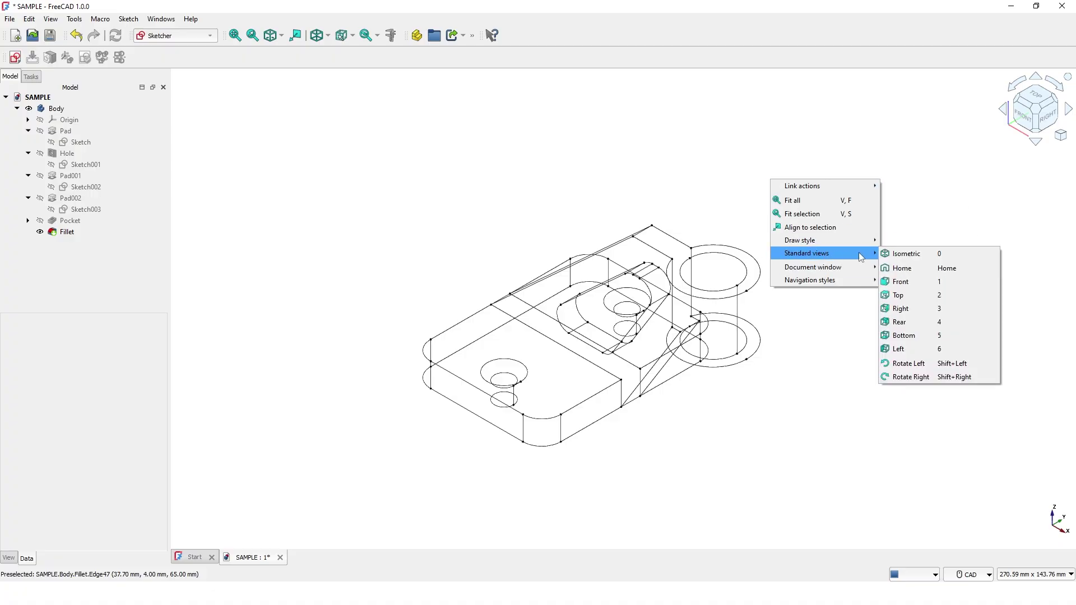
{"action": "mouse_move", "coordinate": [841, 240]}
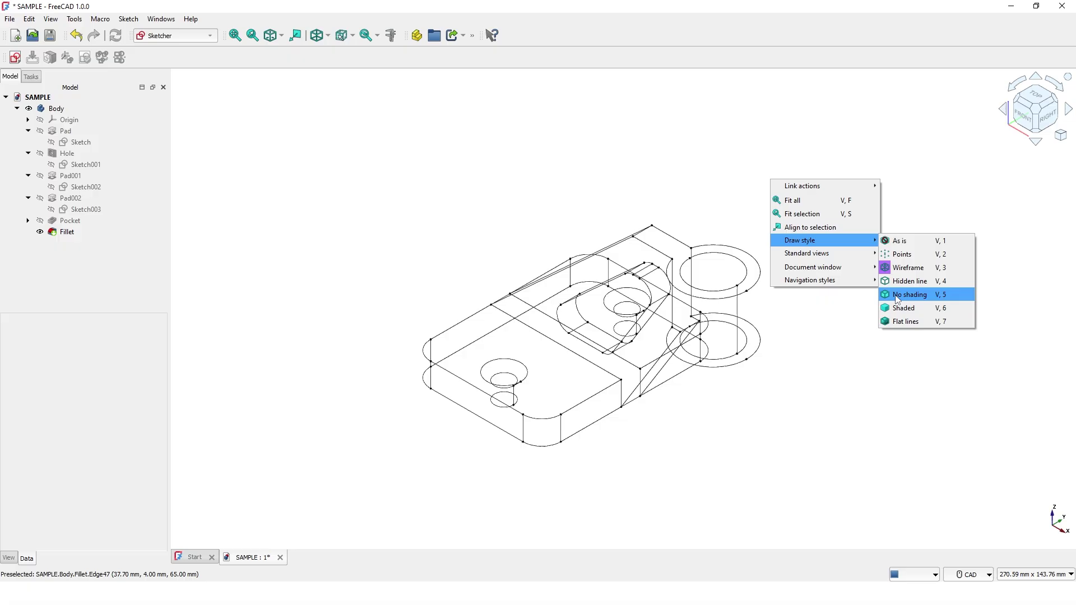
{"action": "left_click", "coordinate": [902, 348]}
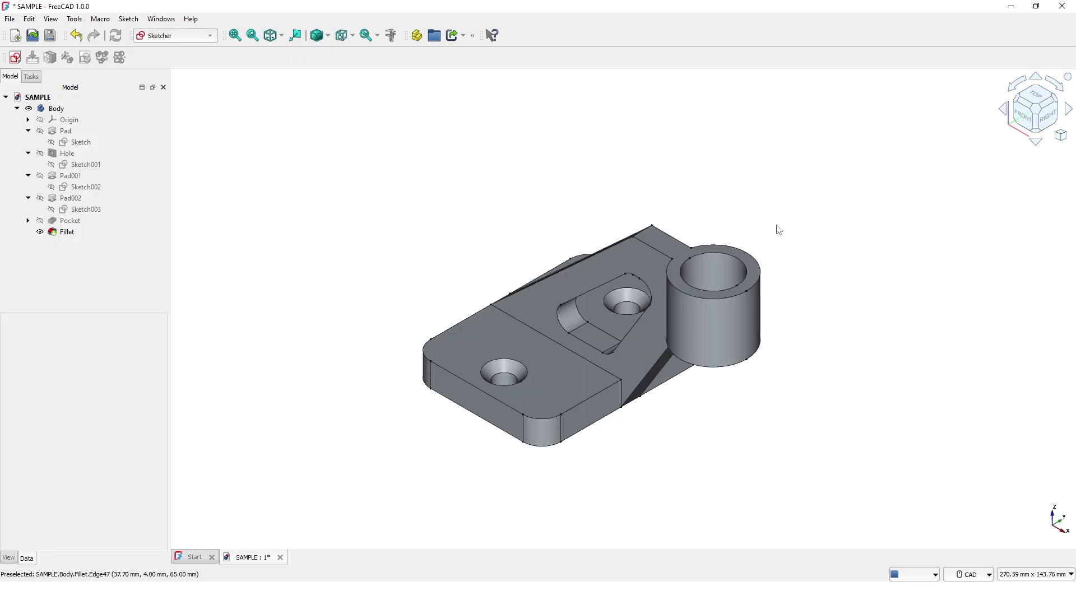
{"action": "mouse_move", "coordinate": [888, 307]}
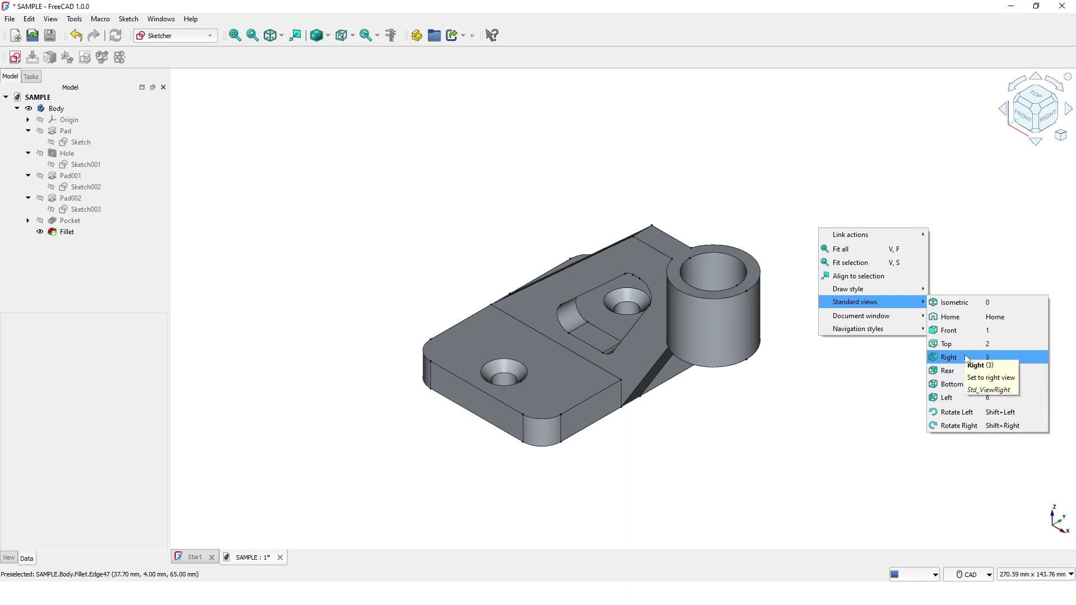
{"action": "mouse_move", "coordinate": [880, 331]}
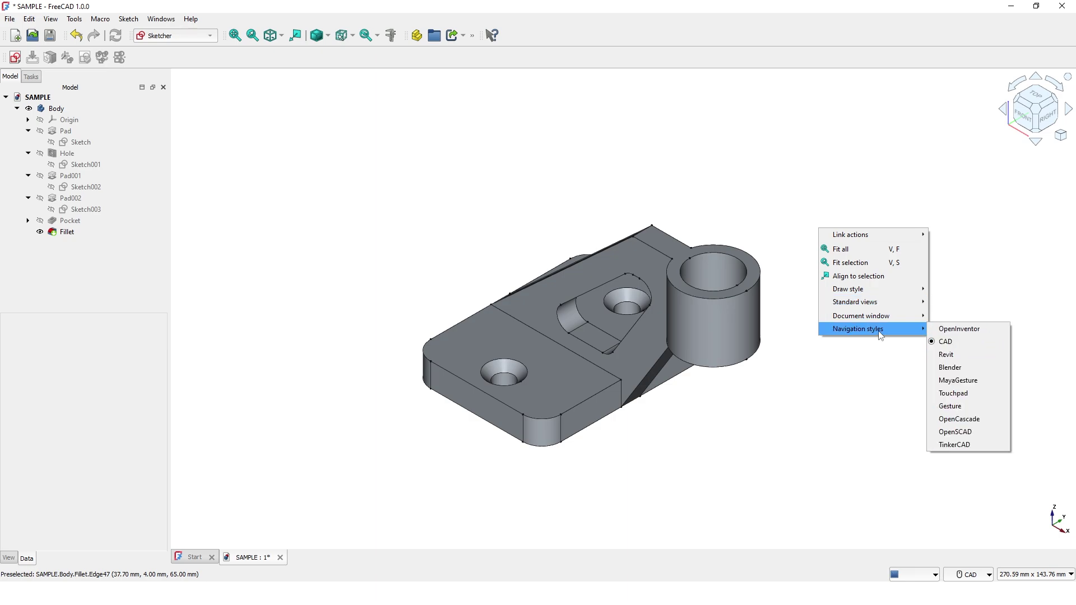
- Undock the Tasks panel from the left side and dock it on the right
{"action": "left_click", "coordinate": [597, 134]}
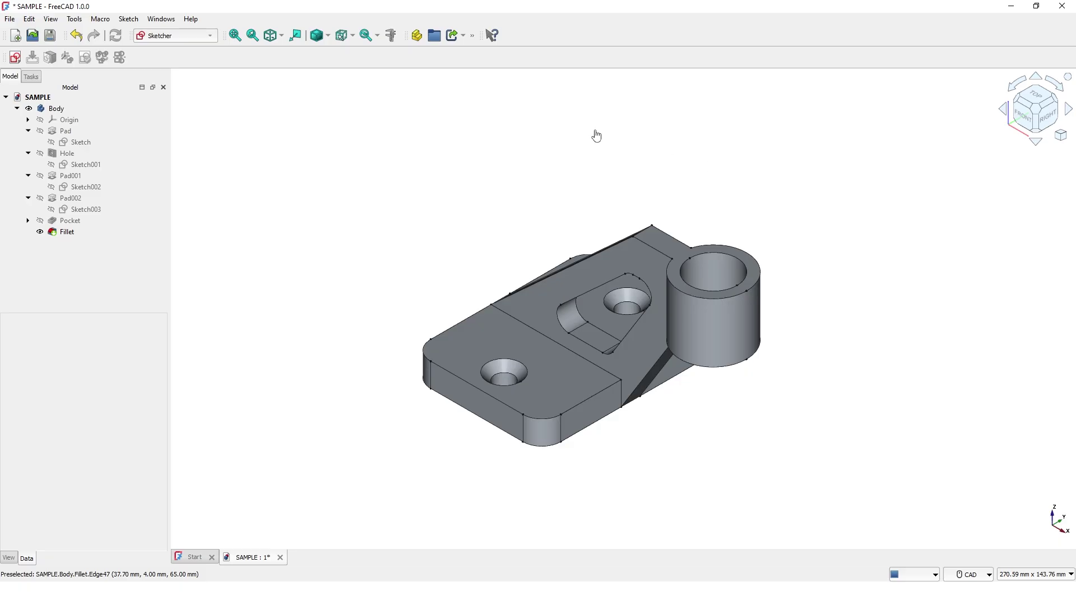
{"action": "left_click", "coordinate": [31, 77]}
{"action": "left_click_drag", "start_coordinate": [31, 78], "coordinate": [308, 115]}
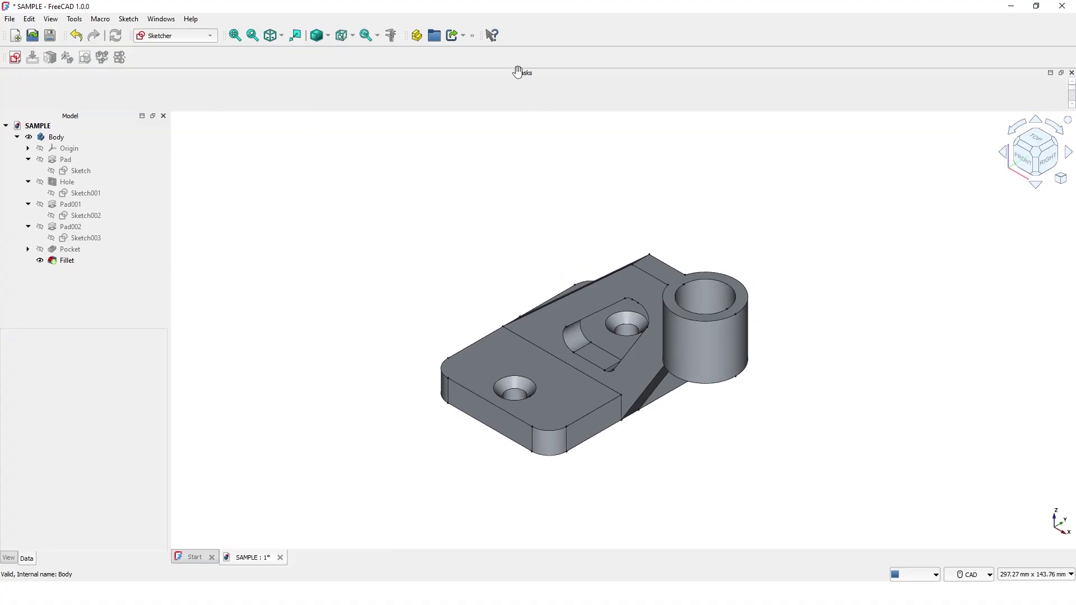
{"action": "left_click_drag", "start_coordinate": [523, 74], "coordinate": [1074, 375]}
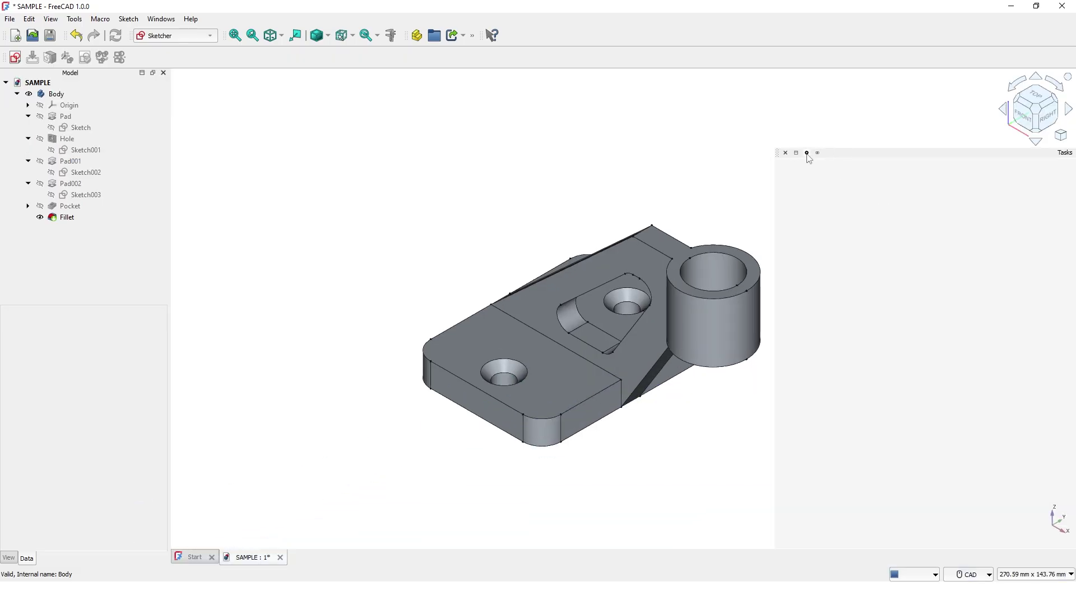
- Set the Tasks panel to Auto hide and check that it slides away again
{"action": "left_click", "coordinate": [807, 153]}
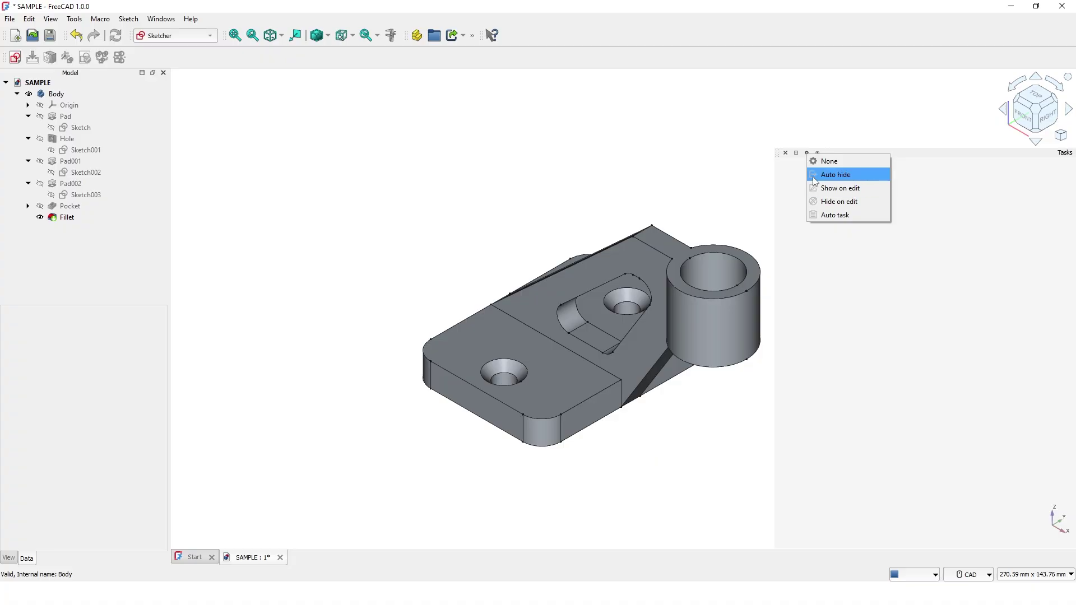
{"action": "left_click", "coordinate": [814, 176]}
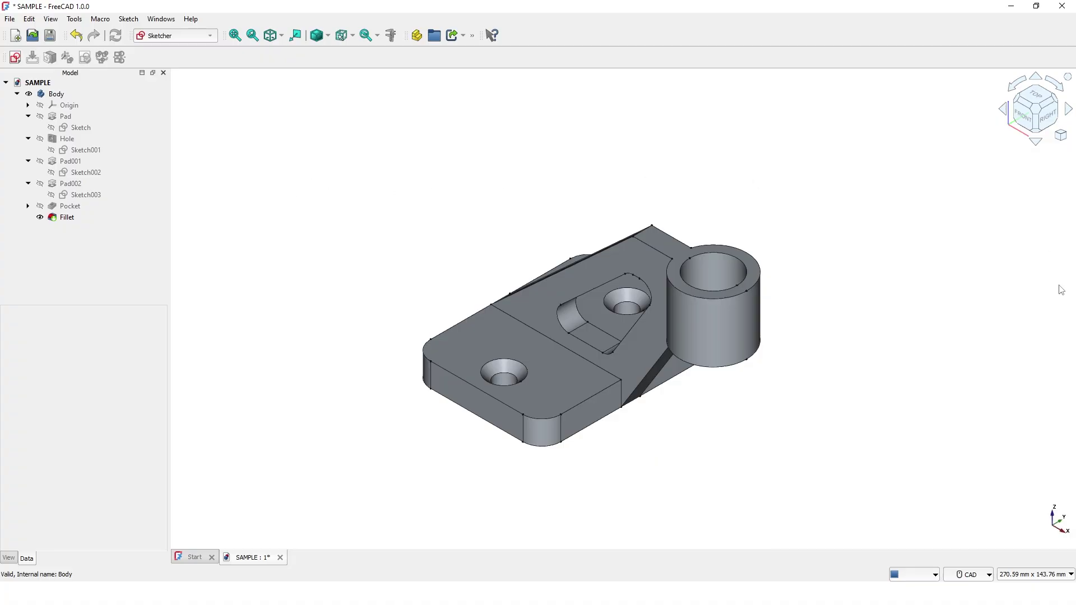
{"action": "mouse_move", "coordinate": [1074, 264]}
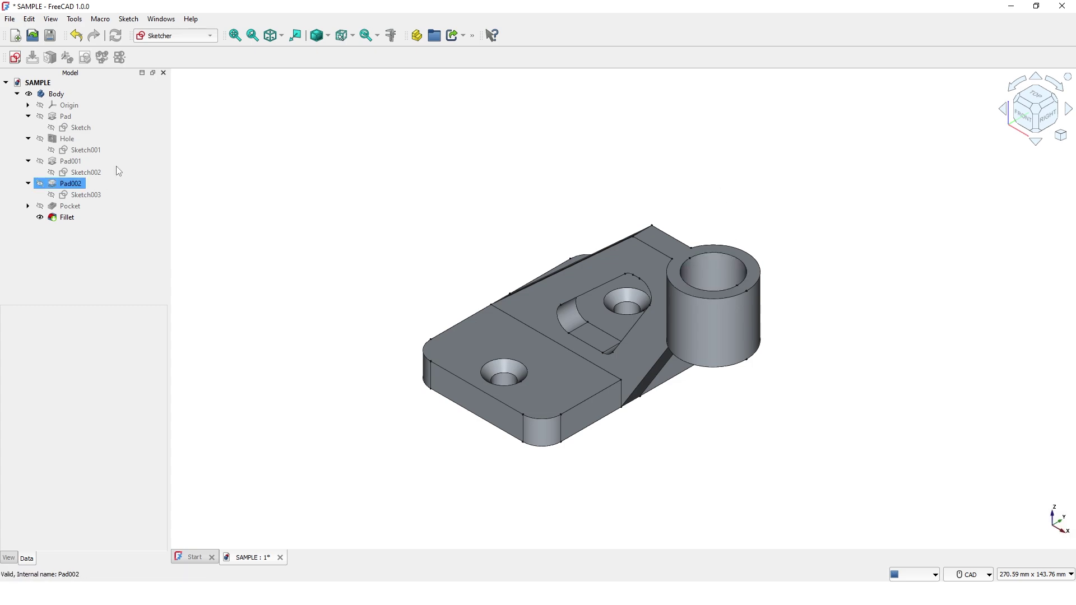
{"action": "left_click", "coordinate": [65, 93]}
{"action": "left_click", "coordinate": [85, 85]}
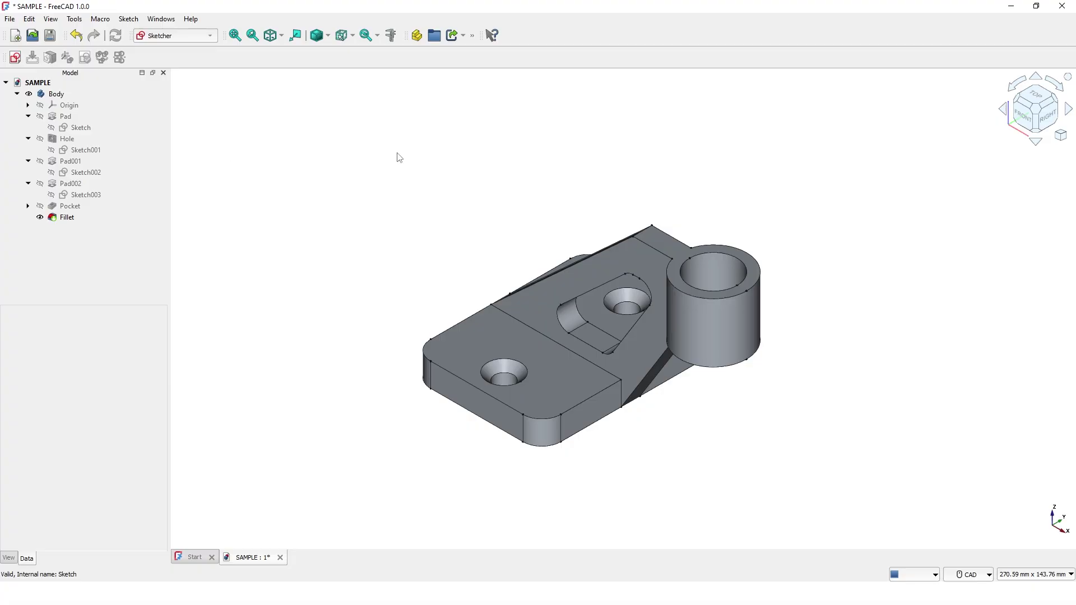
- Dock the Tasks panel back on the left beside the Model tab, then close it
{"action": "mouse_move", "coordinate": [1034, 299]}
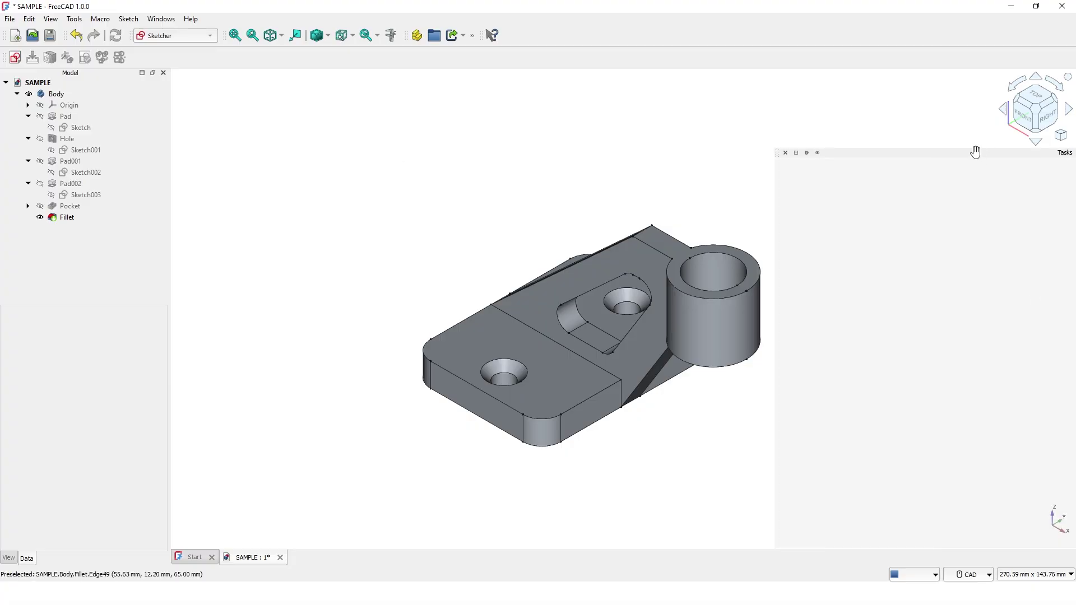
{"action": "left_click_drag", "start_coordinate": [976, 152], "coordinate": [773, 159]}
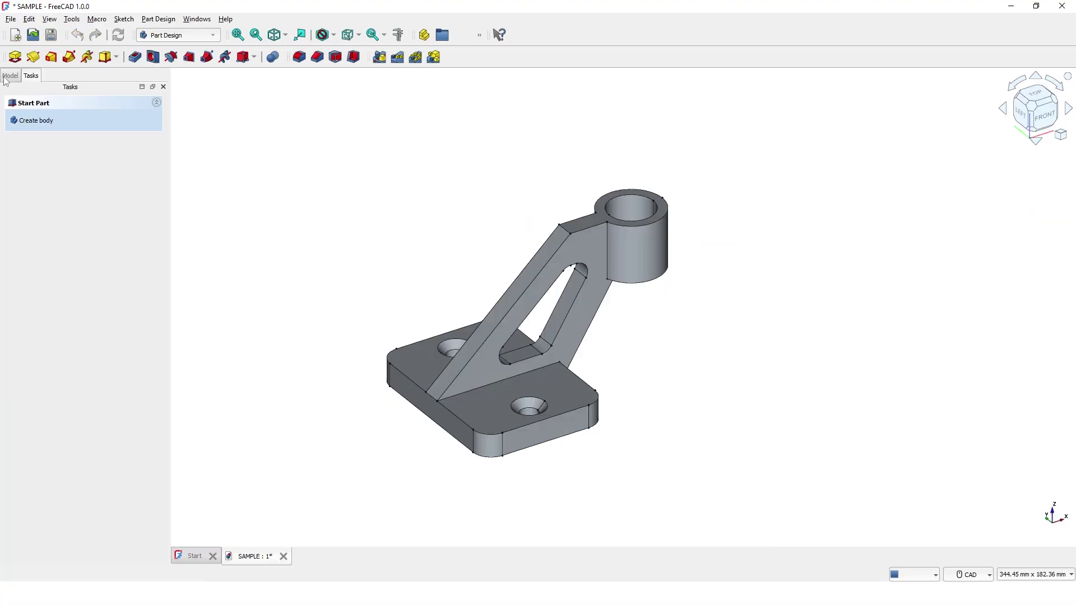
{"action": "left_click", "coordinate": [6, 79]}
{"action": "left_click", "coordinate": [29, 77]}
{"action": "left_click", "coordinate": [163, 87]}
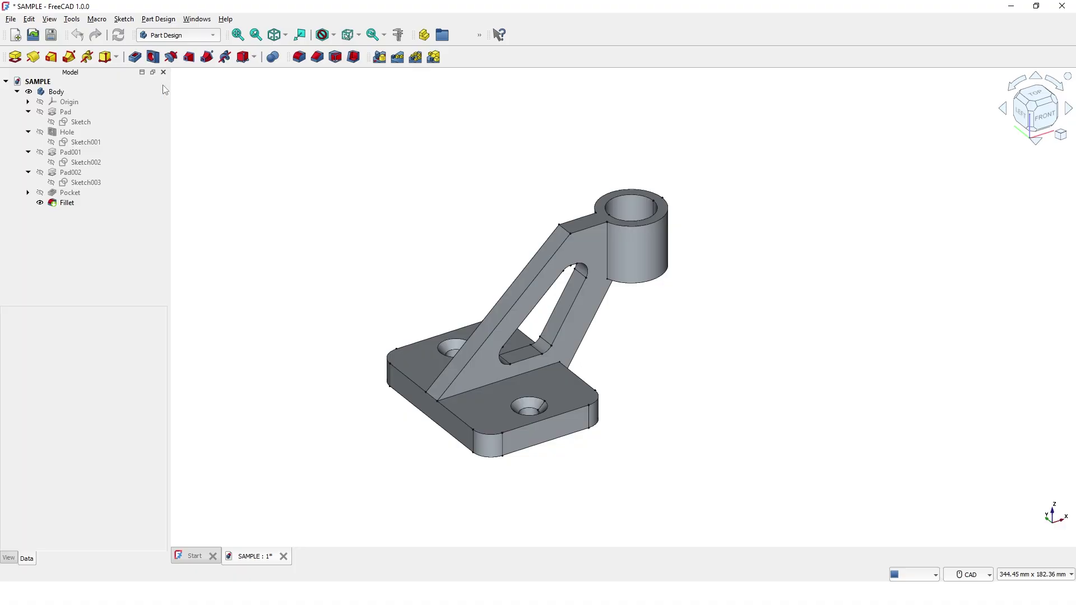
- Restore the Tasks tab by ticking Tasks in the toolbar-area context menu
{"action": "left_click", "coordinate": [125, 134]}
{"action": "left_click", "coordinate": [120, 209]}
{"action": "right_click", "coordinate": [588, 35]}
{"action": "left_click", "coordinate": [592, 54]}
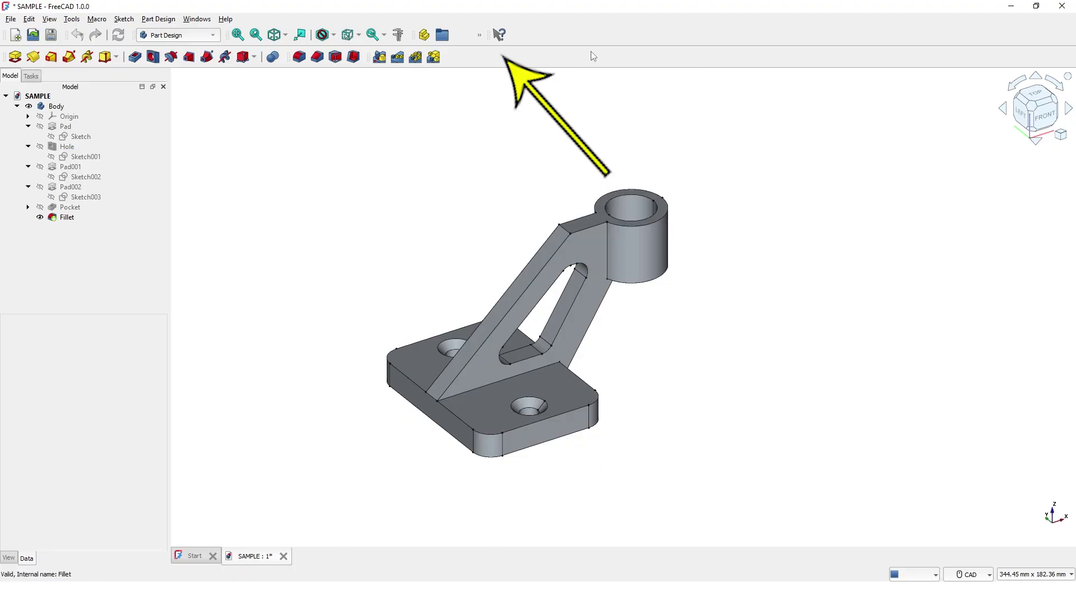
{"action": "left_click", "coordinate": [33, 76]}
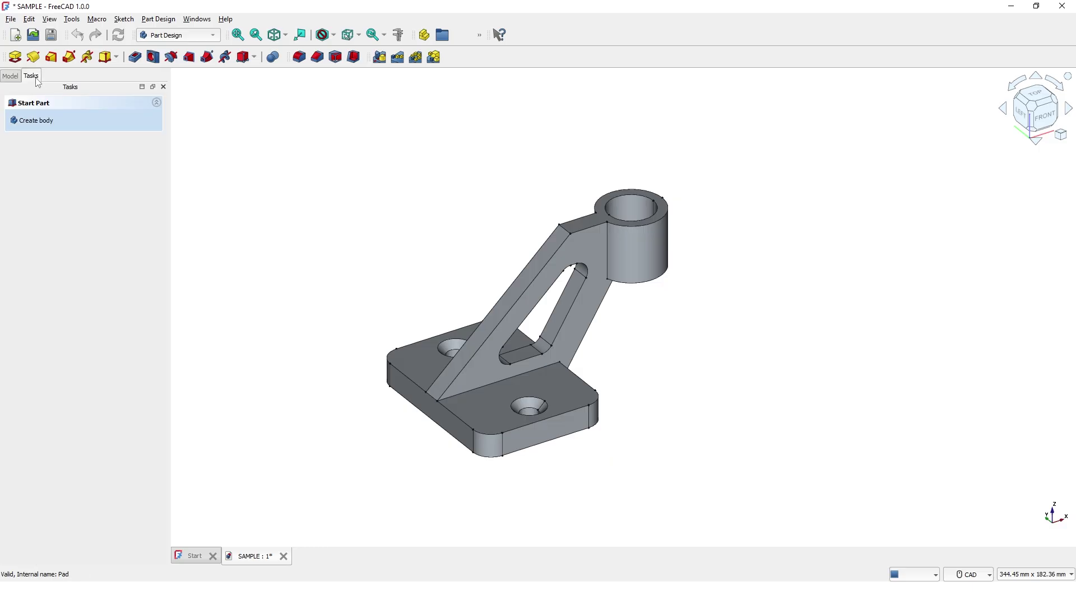
{"action": "left_click", "coordinate": [14, 77]}
{"action": "left_click", "coordinate": [34, 79]}
- Move the dress-up and Patterns toolbars to a third row and back to row two, then lock toolbars
{"action": "left_click_drag", "start_coordinate": [290, 60], "coordinate": [468, 119]}
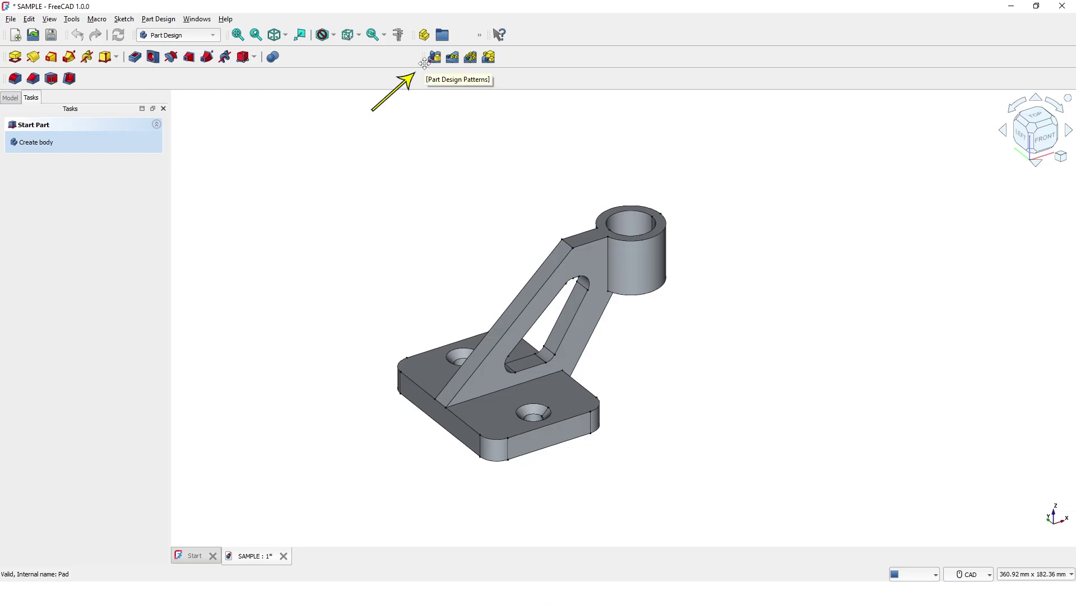
{"action": "left_click_drag", "start_coordinate": [424, 61], "coordinate": [470, 93]}
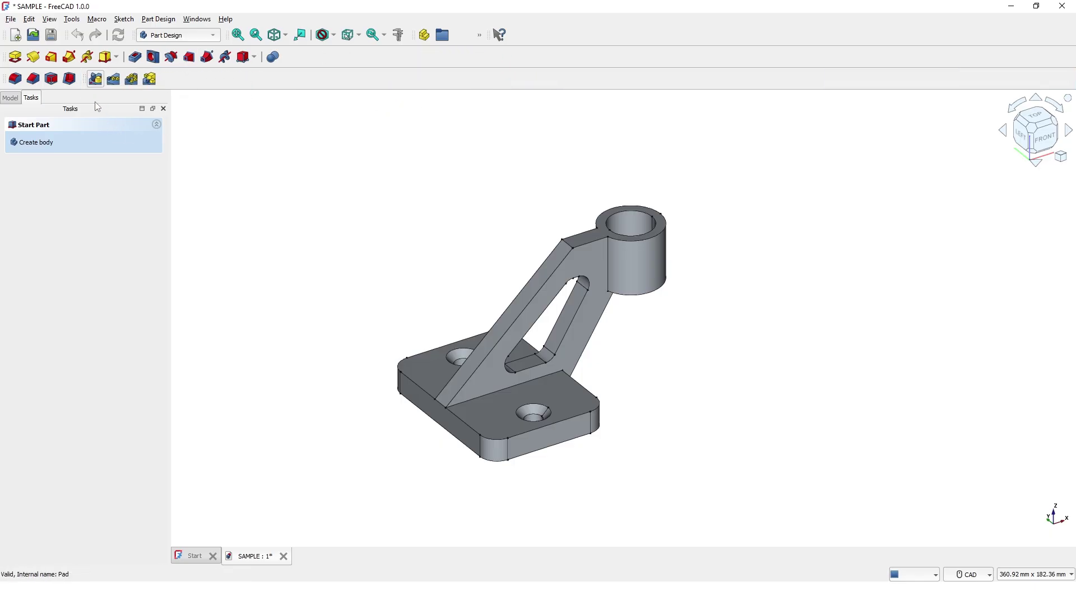
{"action": "left_click_drag", "start_coordinate": [84, 80], "coordinate": [289, 58]}
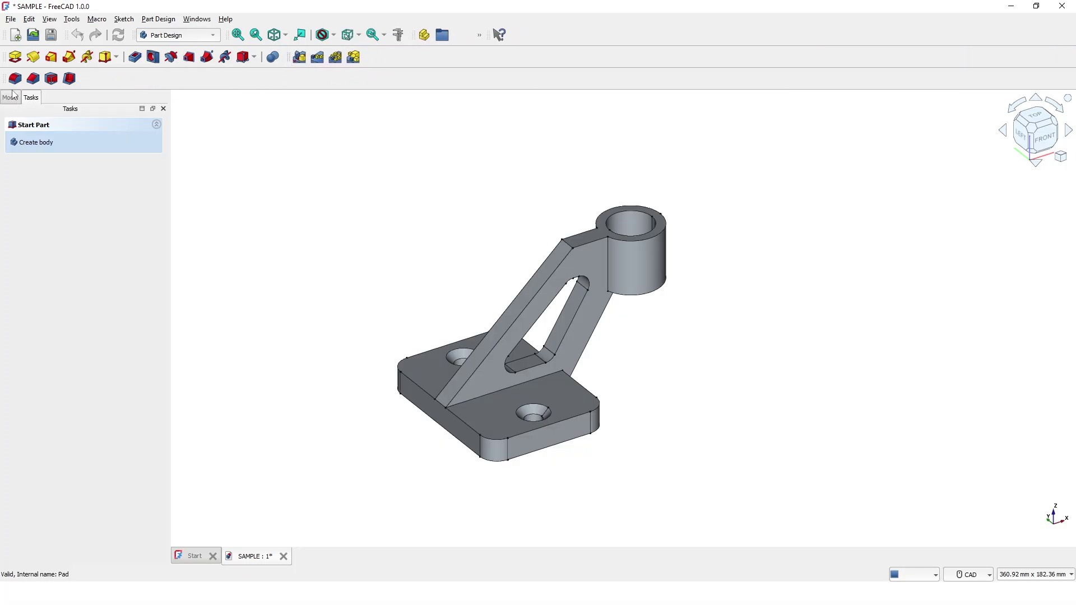
{"action": "left_click_drag", "start_coordinate": [3, 79], "coordinate": [258, 58]}
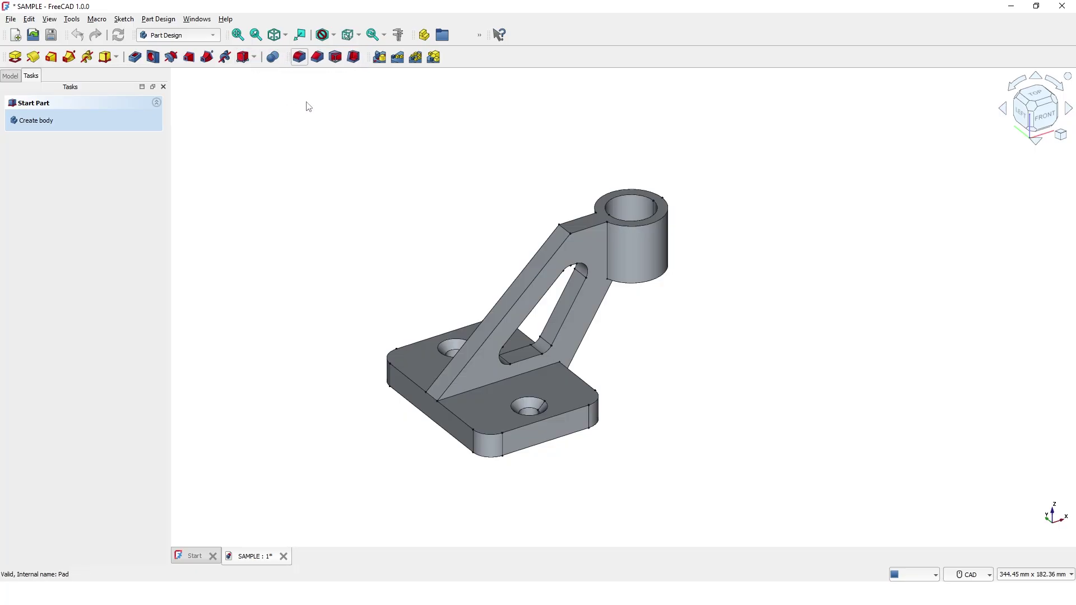
{"action": "right_click", "coordinate": [489, 56]}
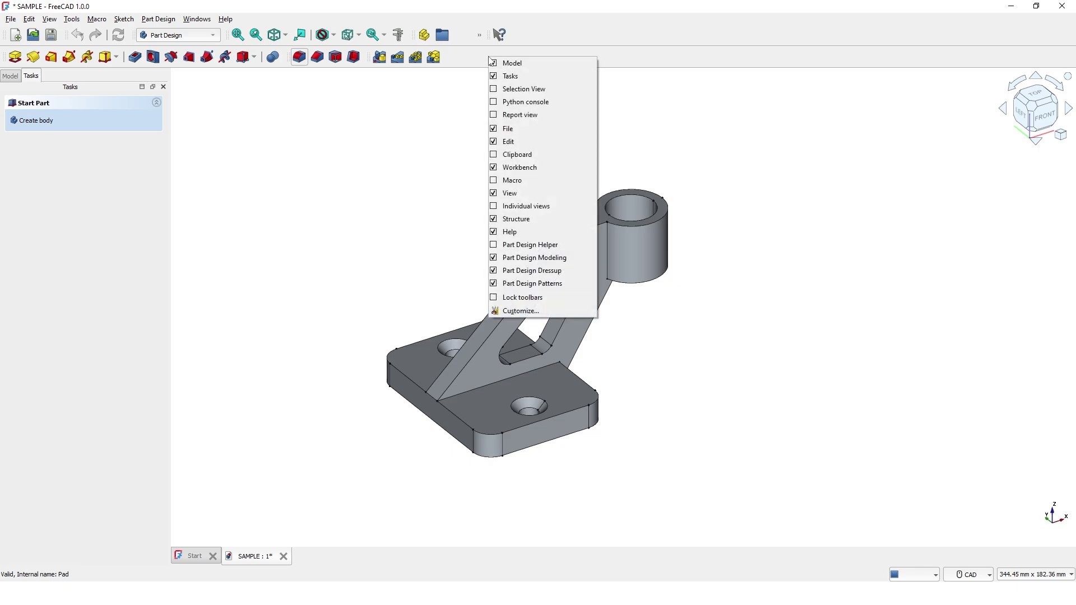
{"action": "left_click", "coordinate": [502, 298]}
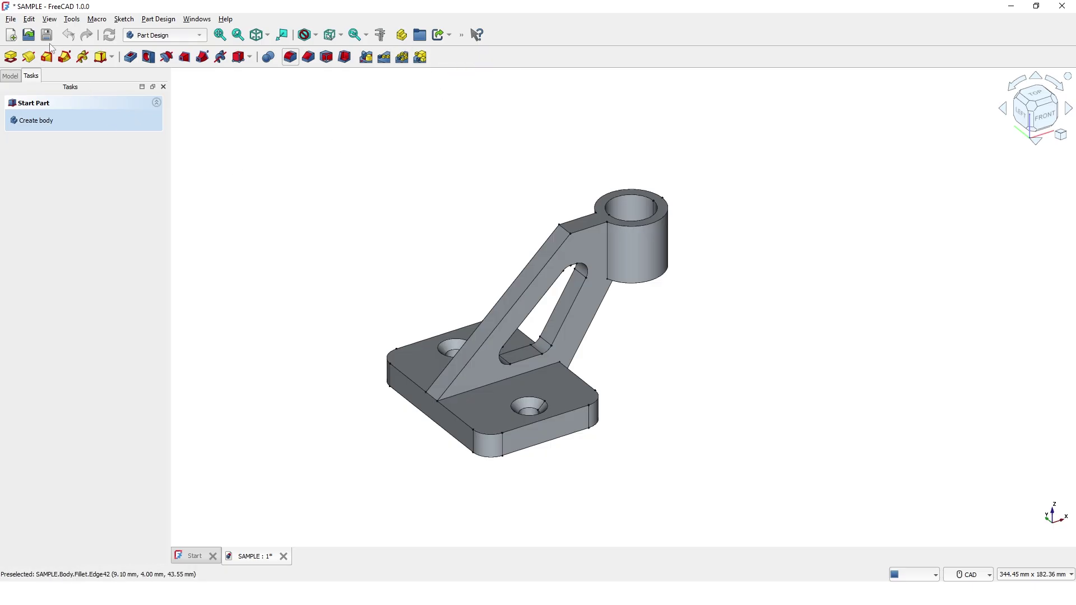
- Set Size of toolbar icons to Extra large (48px) in Preferences, apply, and confirm with OK
{"action": "left_click", "coordinate": [29, 19]}
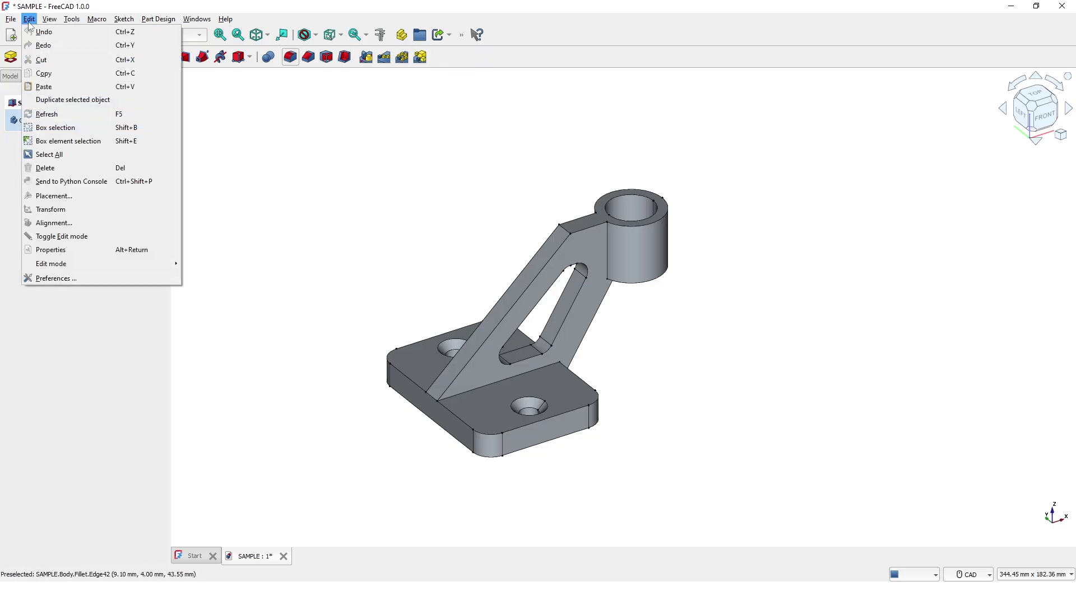
{"action": "left_click", "coordinate": [94, 278]}
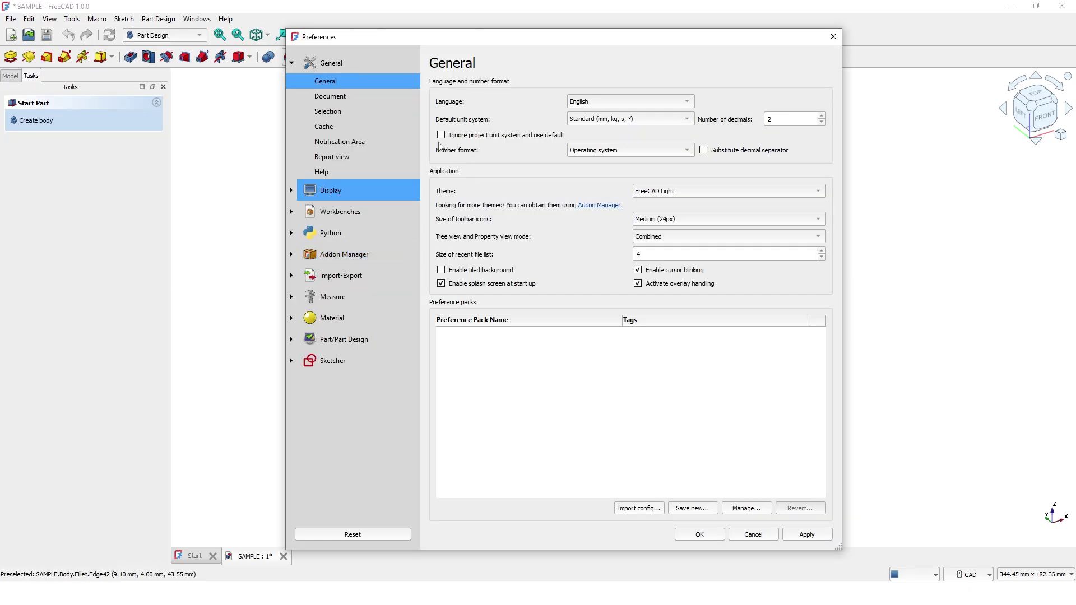
{"action": "left_click", "coordinate": [676, 219]}
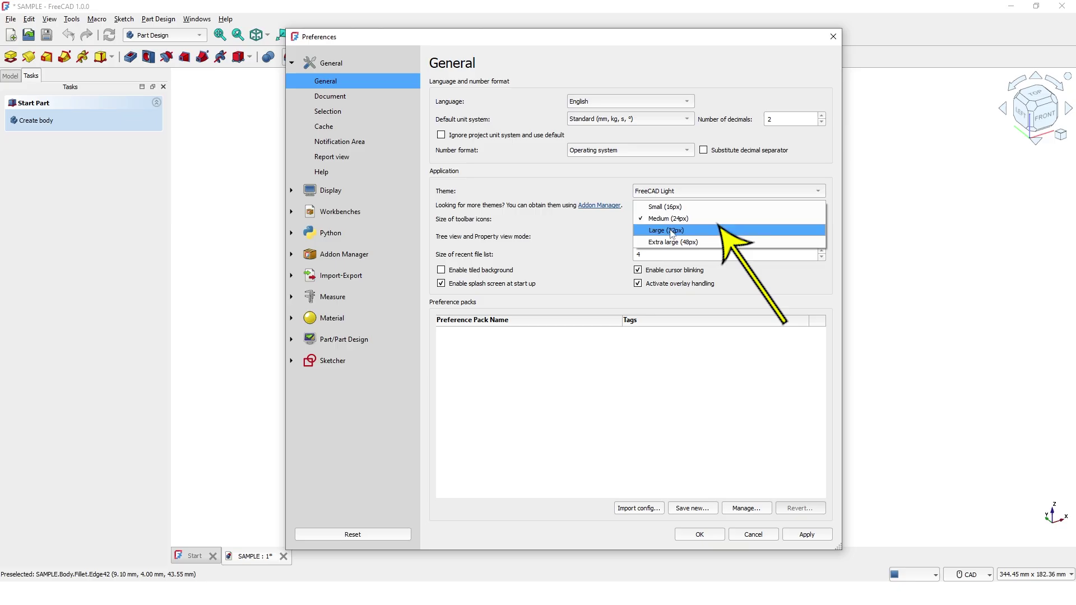
{"action": "left_click", "coordinate": [676, 243]}
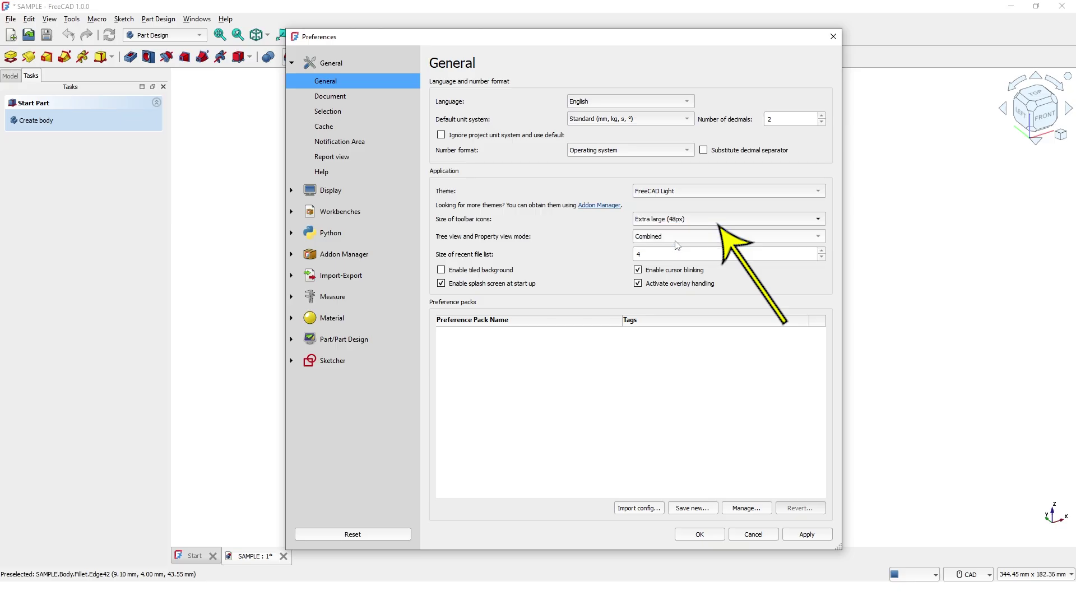
{"action": "left_click", "coordinate": [801, 534]}
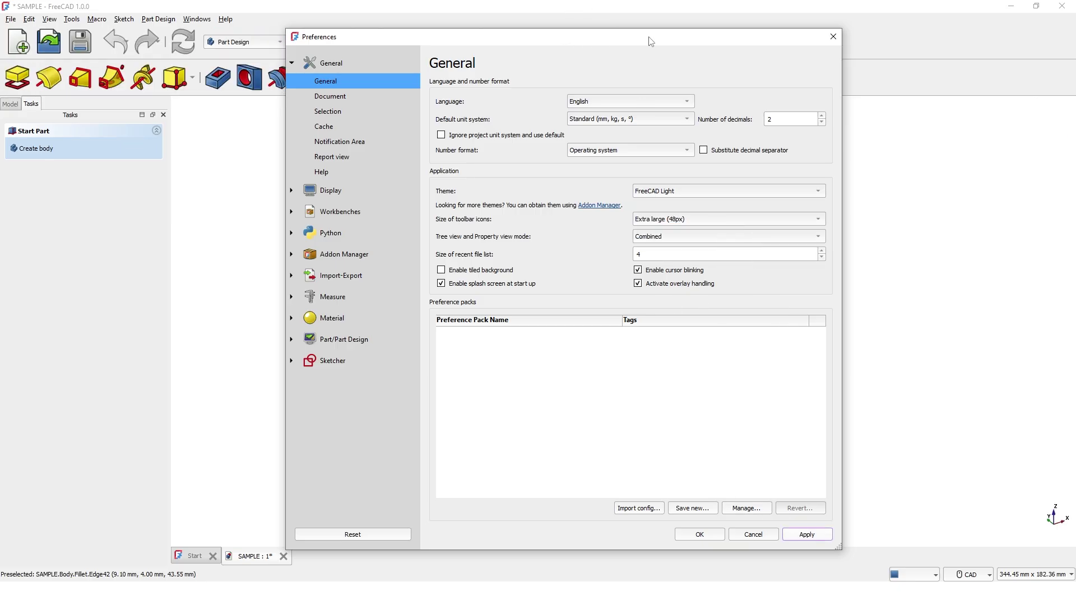
{"action": "left_click_drag", "start_coordinate": [686, 35], "coordinate": [808, 37]}
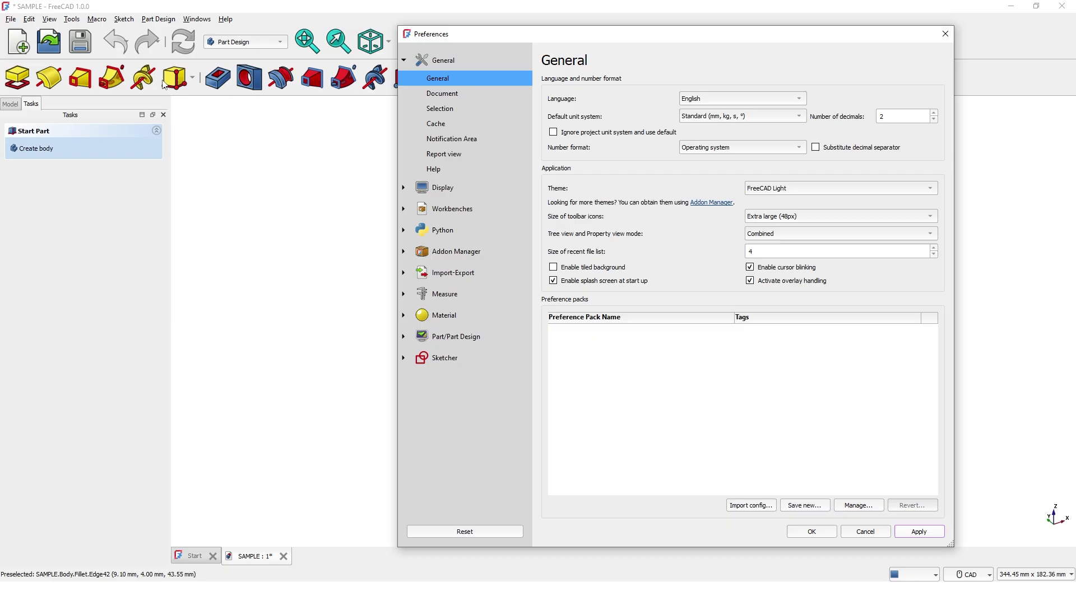
{"action": "left_click", "coordinate": [819, 534]}
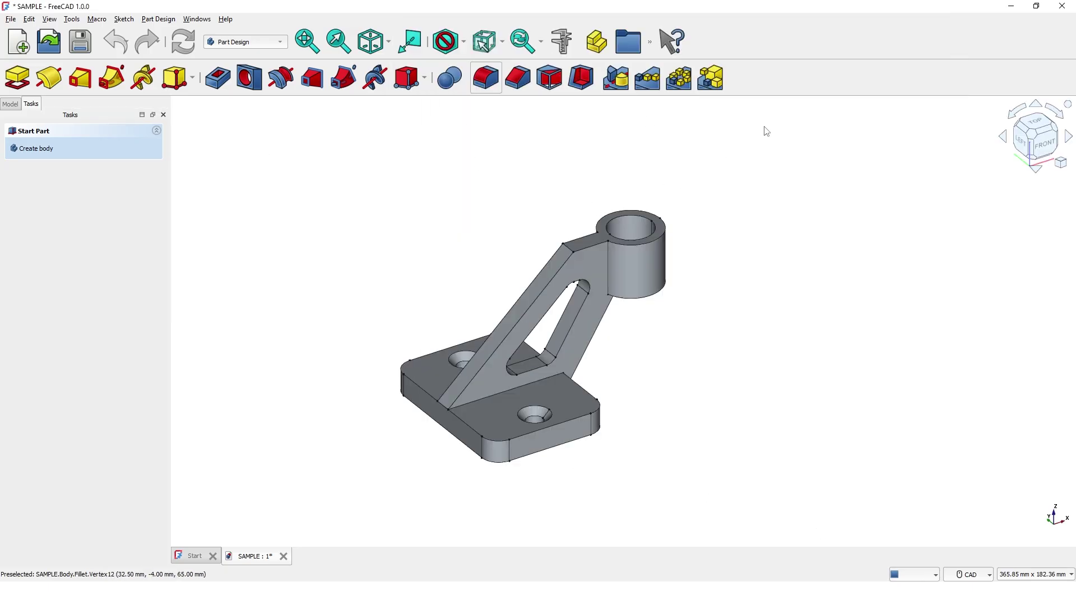
- Set Size of toolbar icons to Small (16px) in Preferences, apply, and close the dialog
{"action": "left_click", "coordinate": [29, 19]}
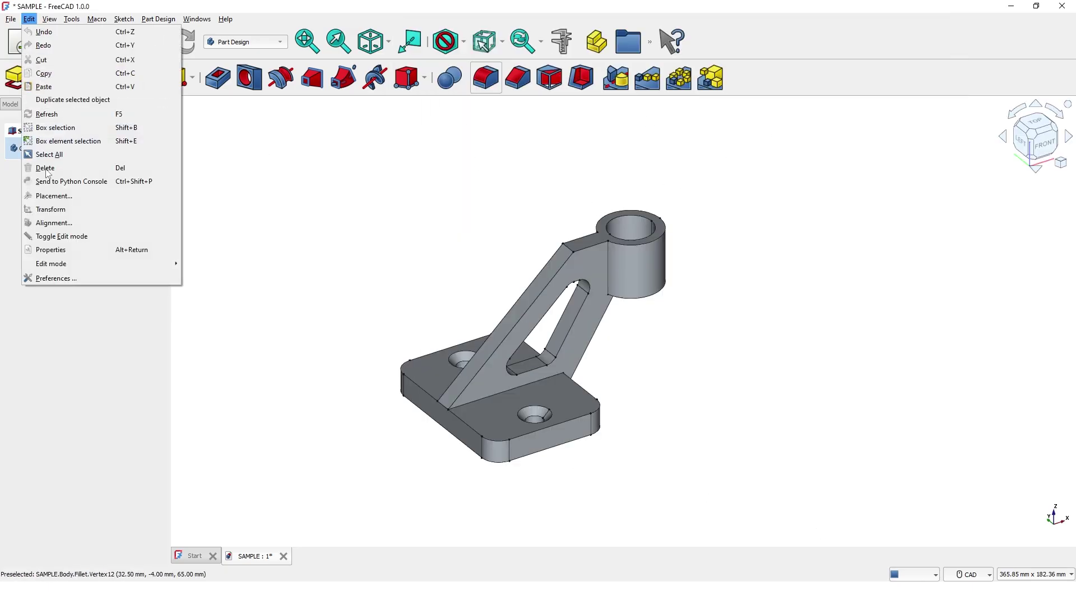
{"action": "left_click", "coordinate": [63, 274]}
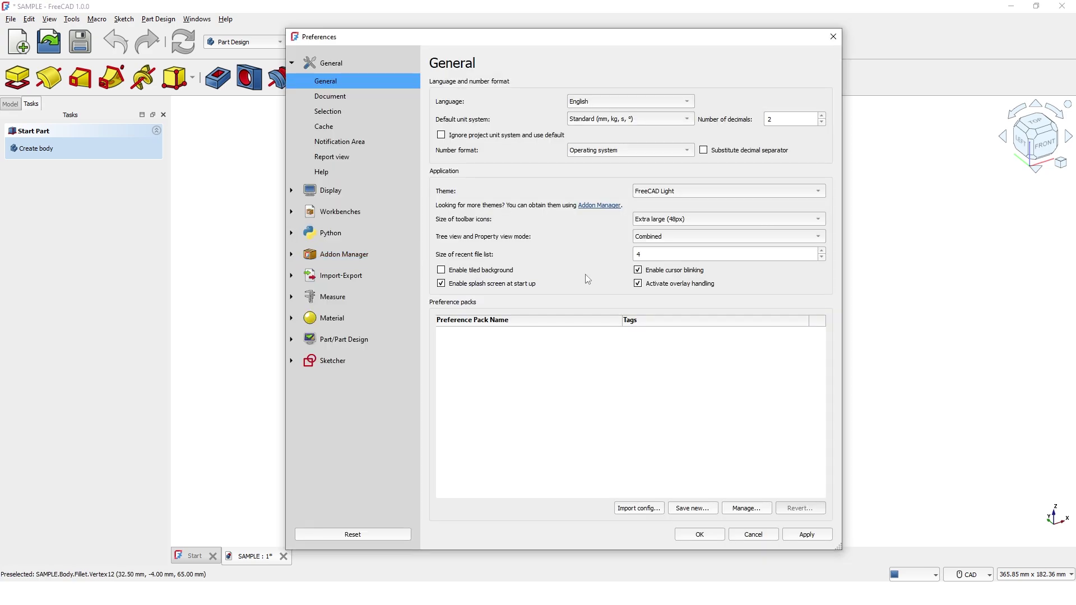
{"action": "left_click", "coordinate": [726, 219]}
{"action": "left_click", "coordinate": [670, 183]}
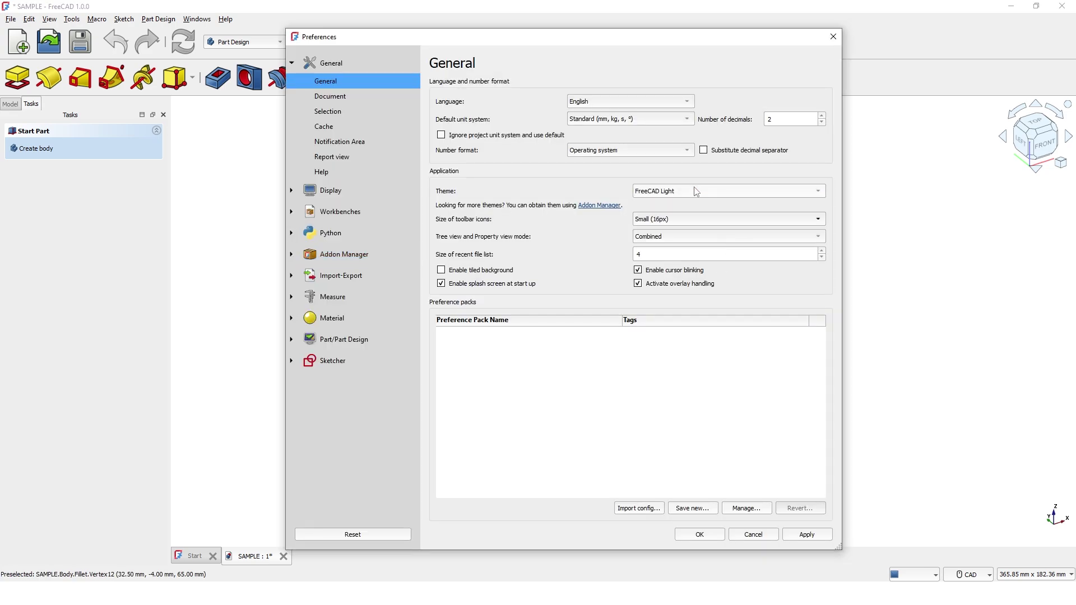
{"action": "left_click", "coordinate": [810, 536]}
{"action": "left_click", "coordinate": [700, 534]}
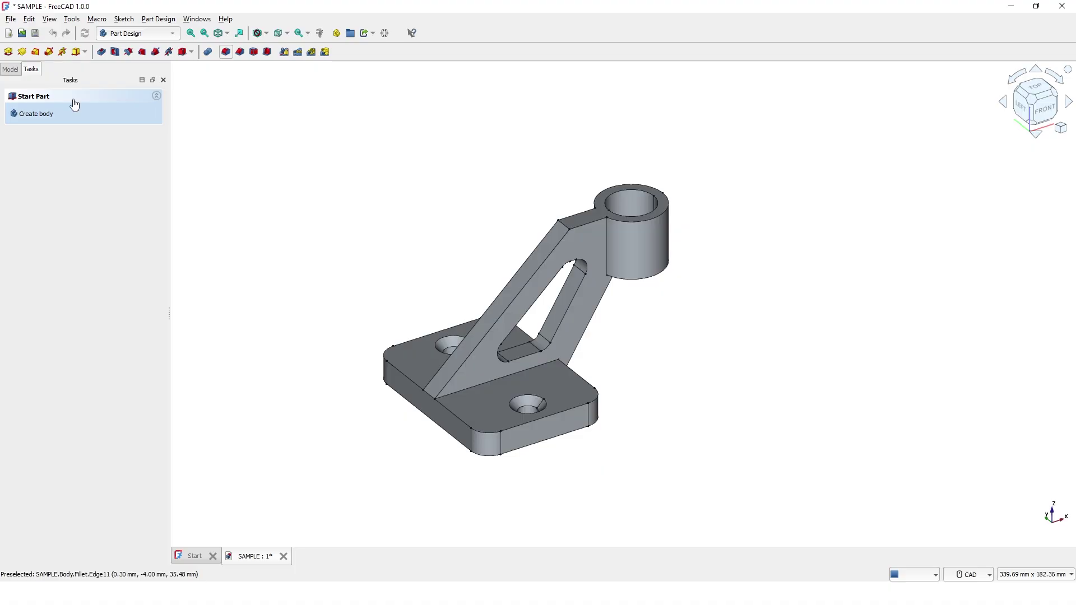
- Use Reset > Reset all... in Preferences and confirm clearing all user settings
{"action": "left_click", "coordinate": [29, 19]}
{"action": "left_click", "coordinate": [122, 278]}
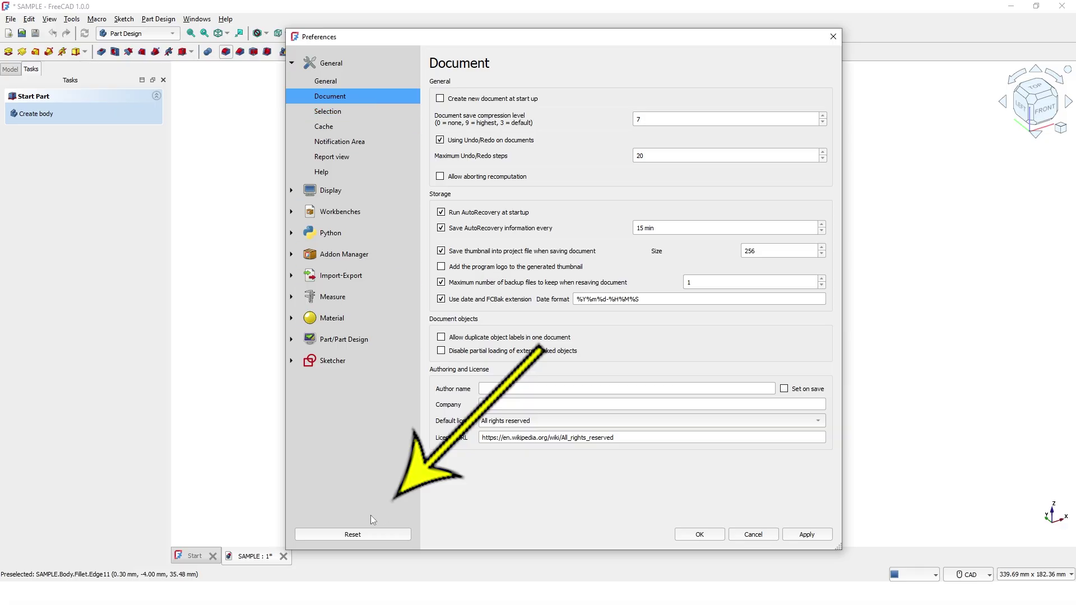
{"action": "left_click", "coordinate": [349, 535]}
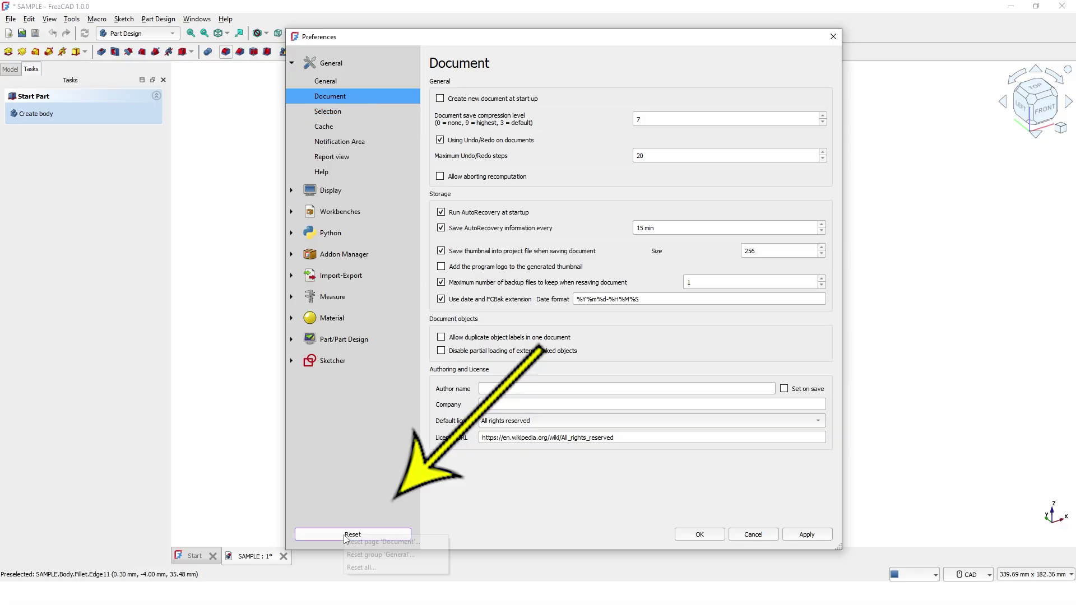
{"action": "left_click", "coordinate": [362, 567]}
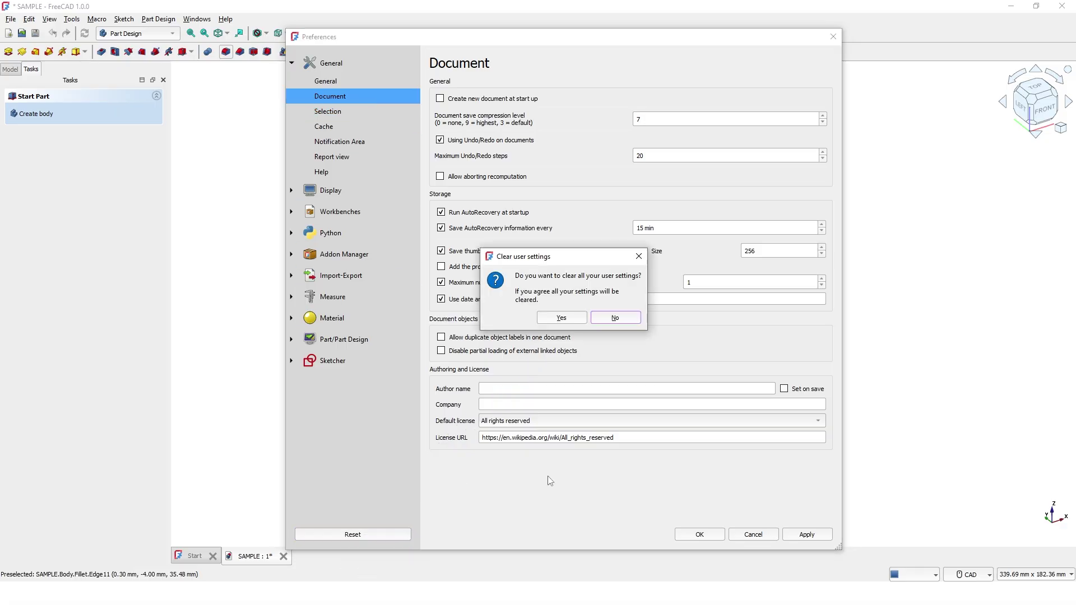
{"action": "left_click", "coordinate": [562, 318]}
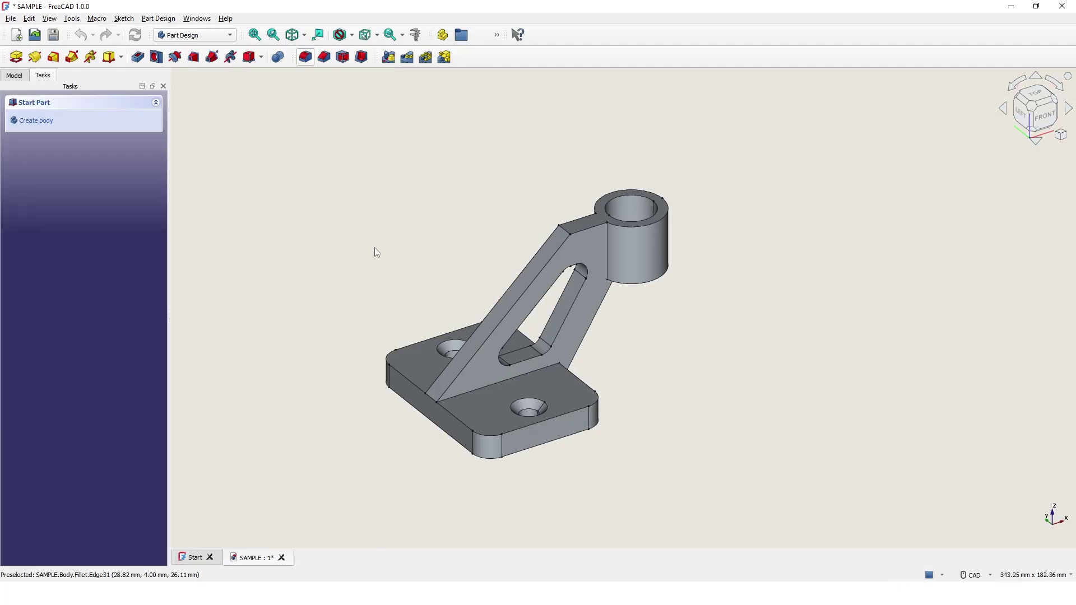
- Show the Model tab with the SAMPLE Body's Pad, Hole, Pocket and Fillet features
{"action": "left_click", "coordinate": [15, 75]}
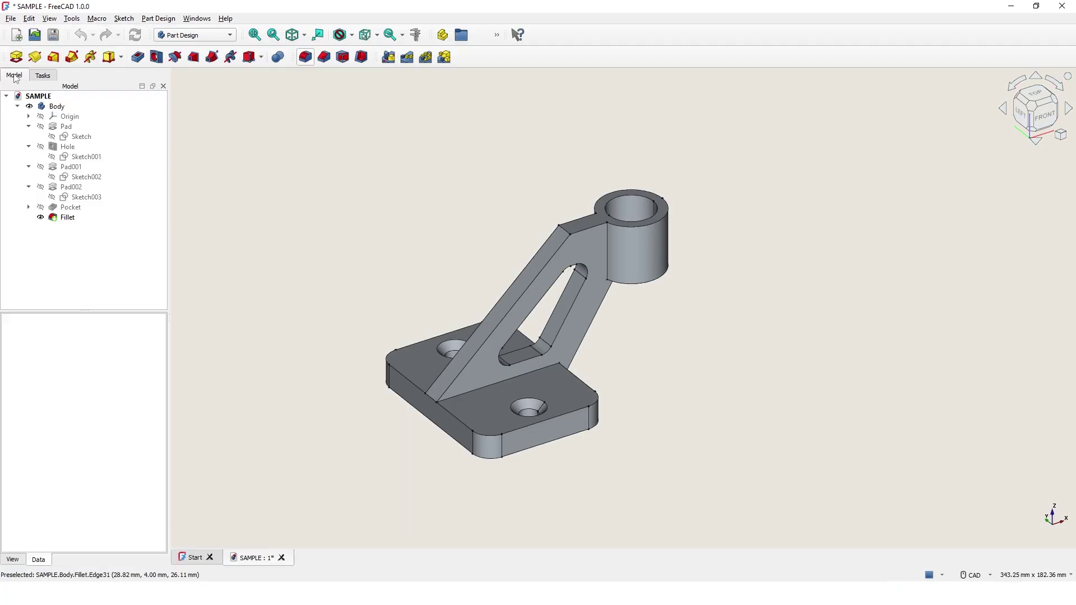
{"action": "left_click", "coordinate": [42, 76]}
{"action": "left_click", "coordinate": [14, 76]}
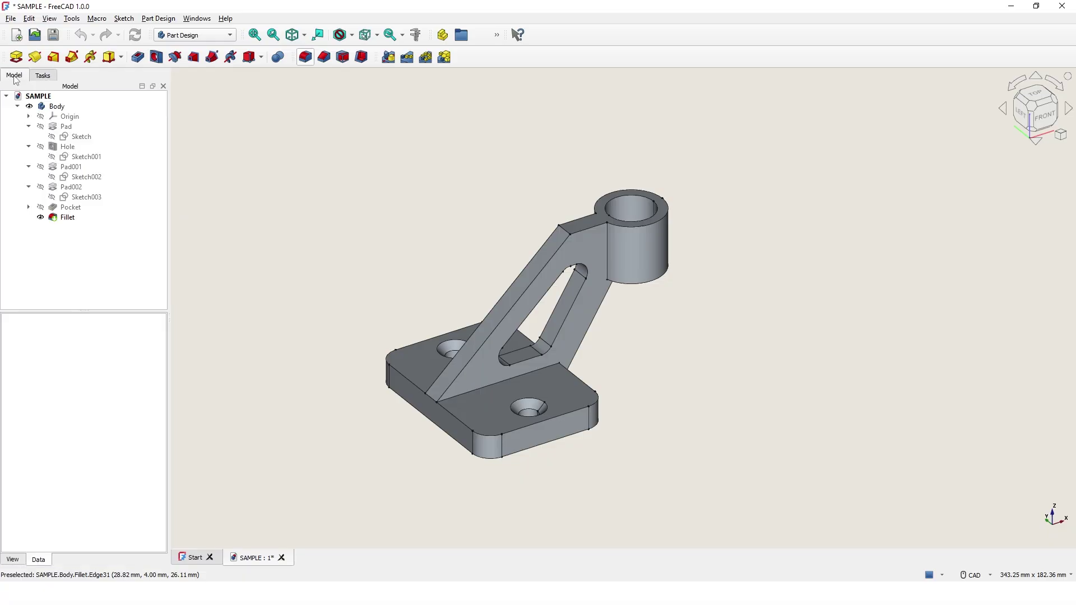